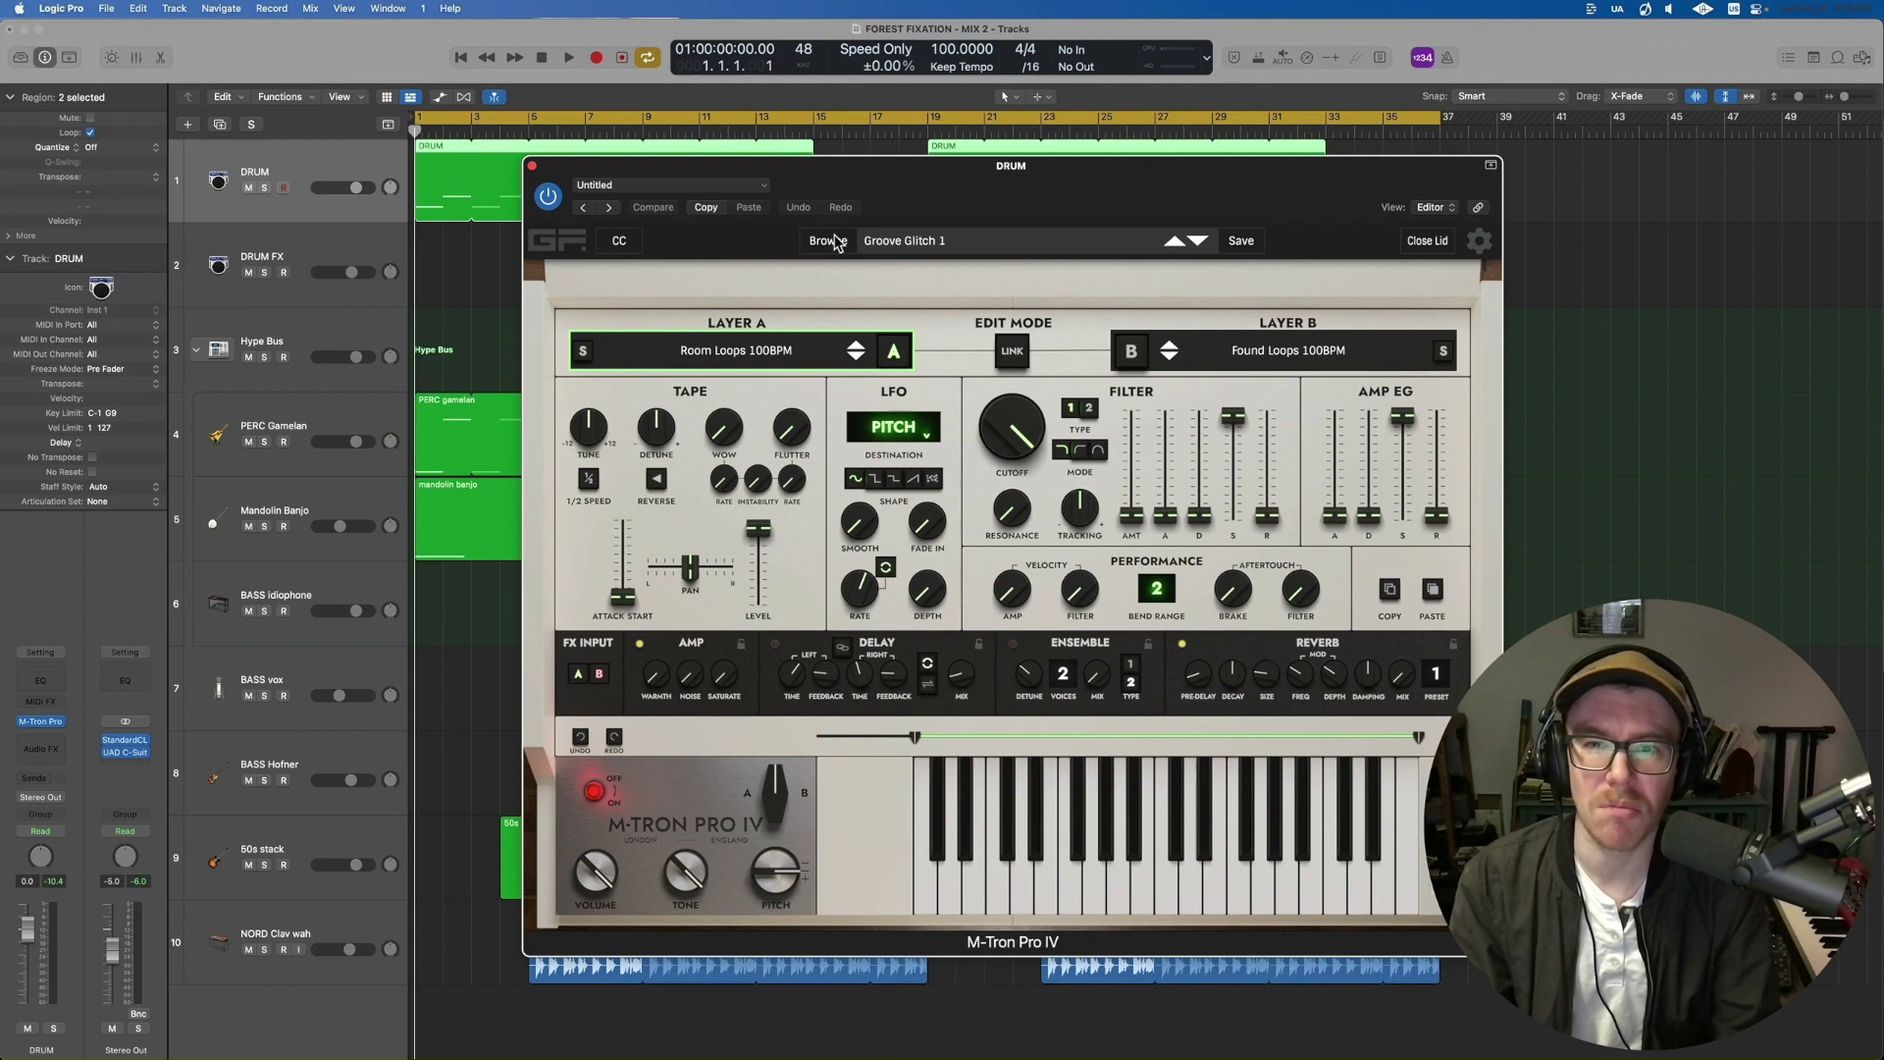
- Close the DRUM track's M-Tron Pro IV window, which keeps the Groove Glitch 1 preset
{"action": "left_click", "coordinate": [532, 165]}
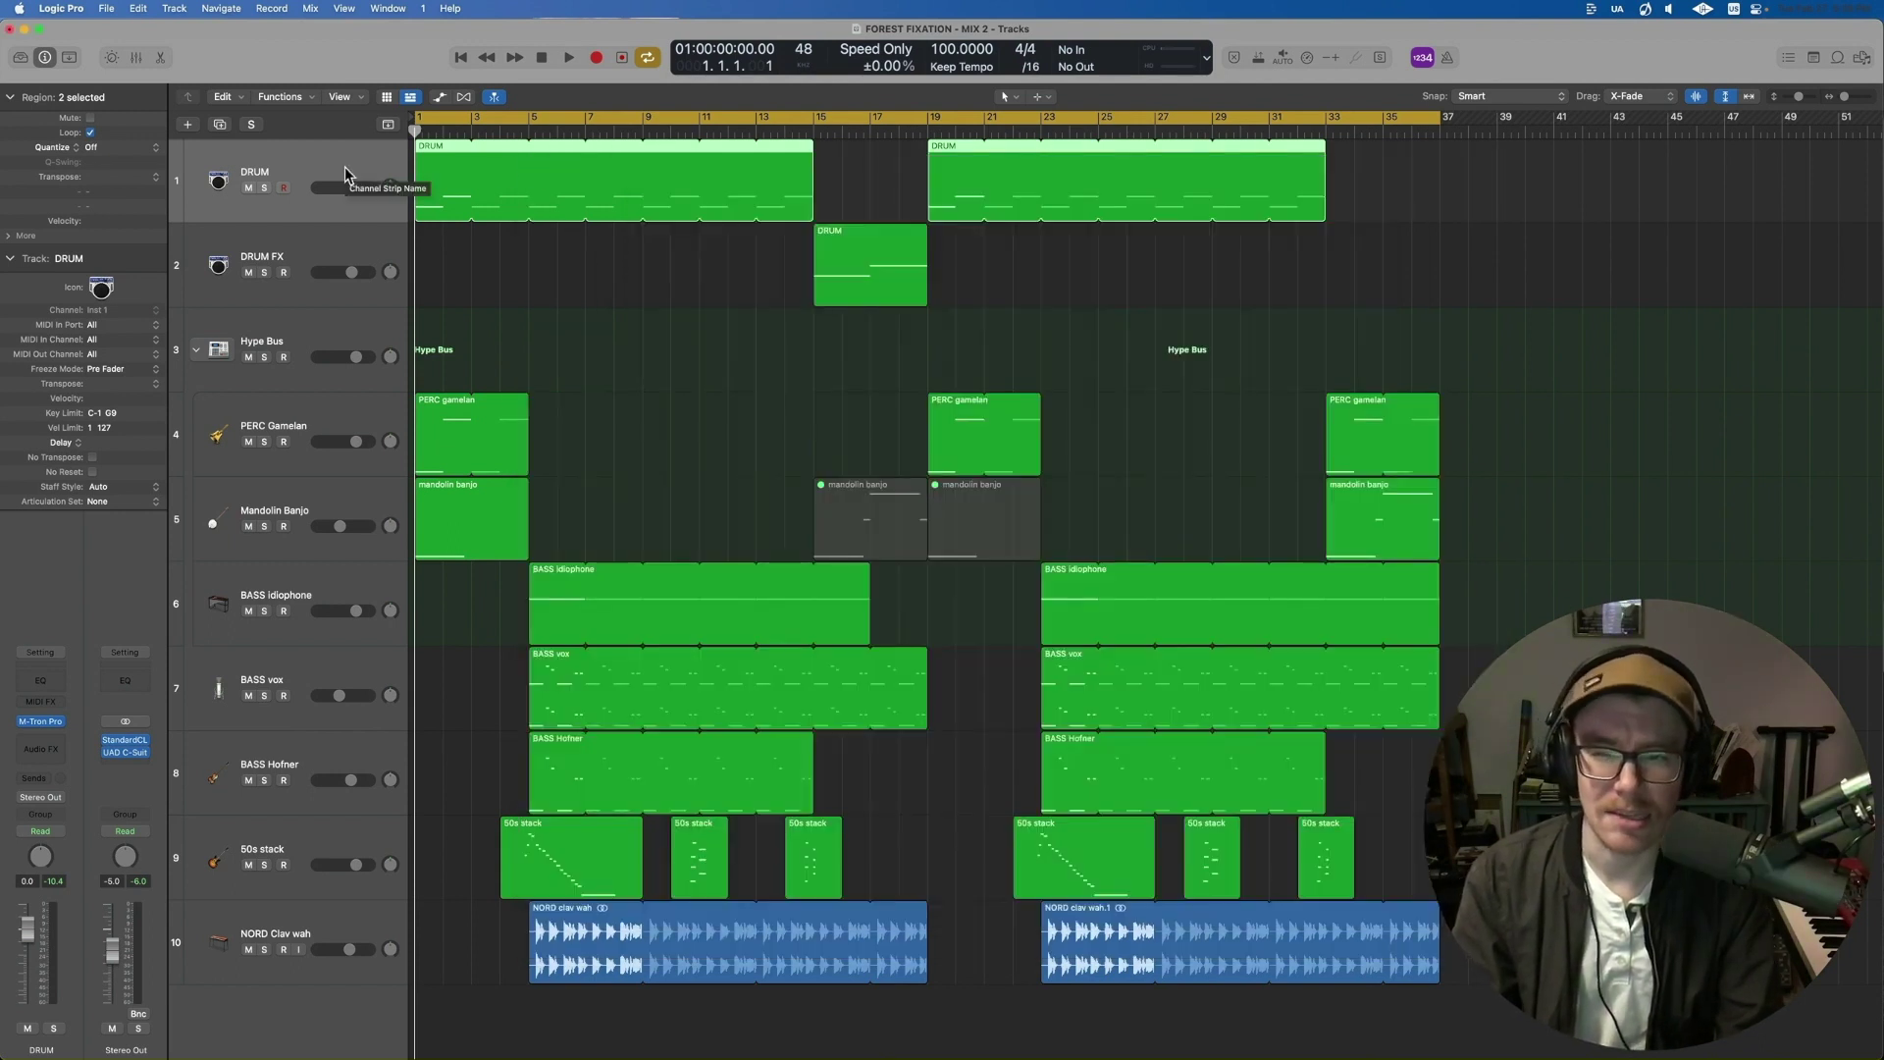
- Play the DRUM track soloed, unsolo it, and select the DRUM FX track
{"action": "key", "text": "s"}
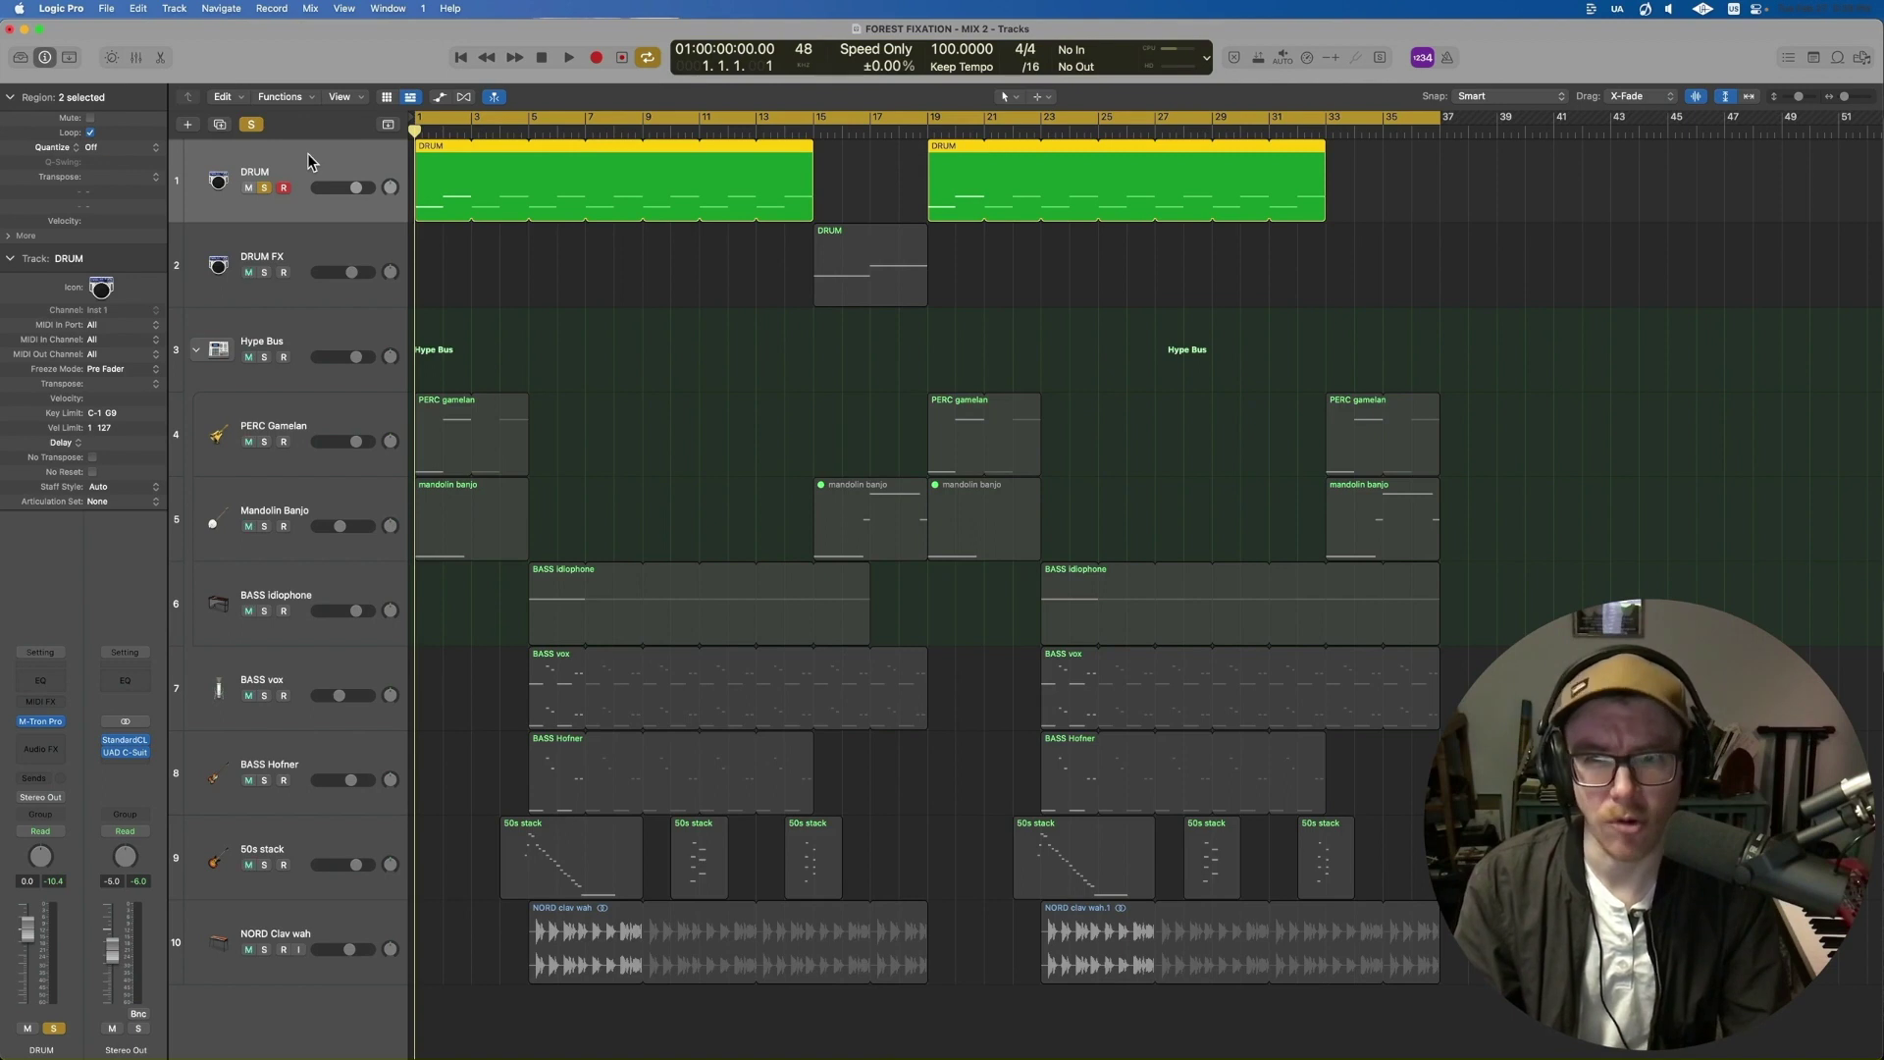
{"action": "key", "text": "space"}
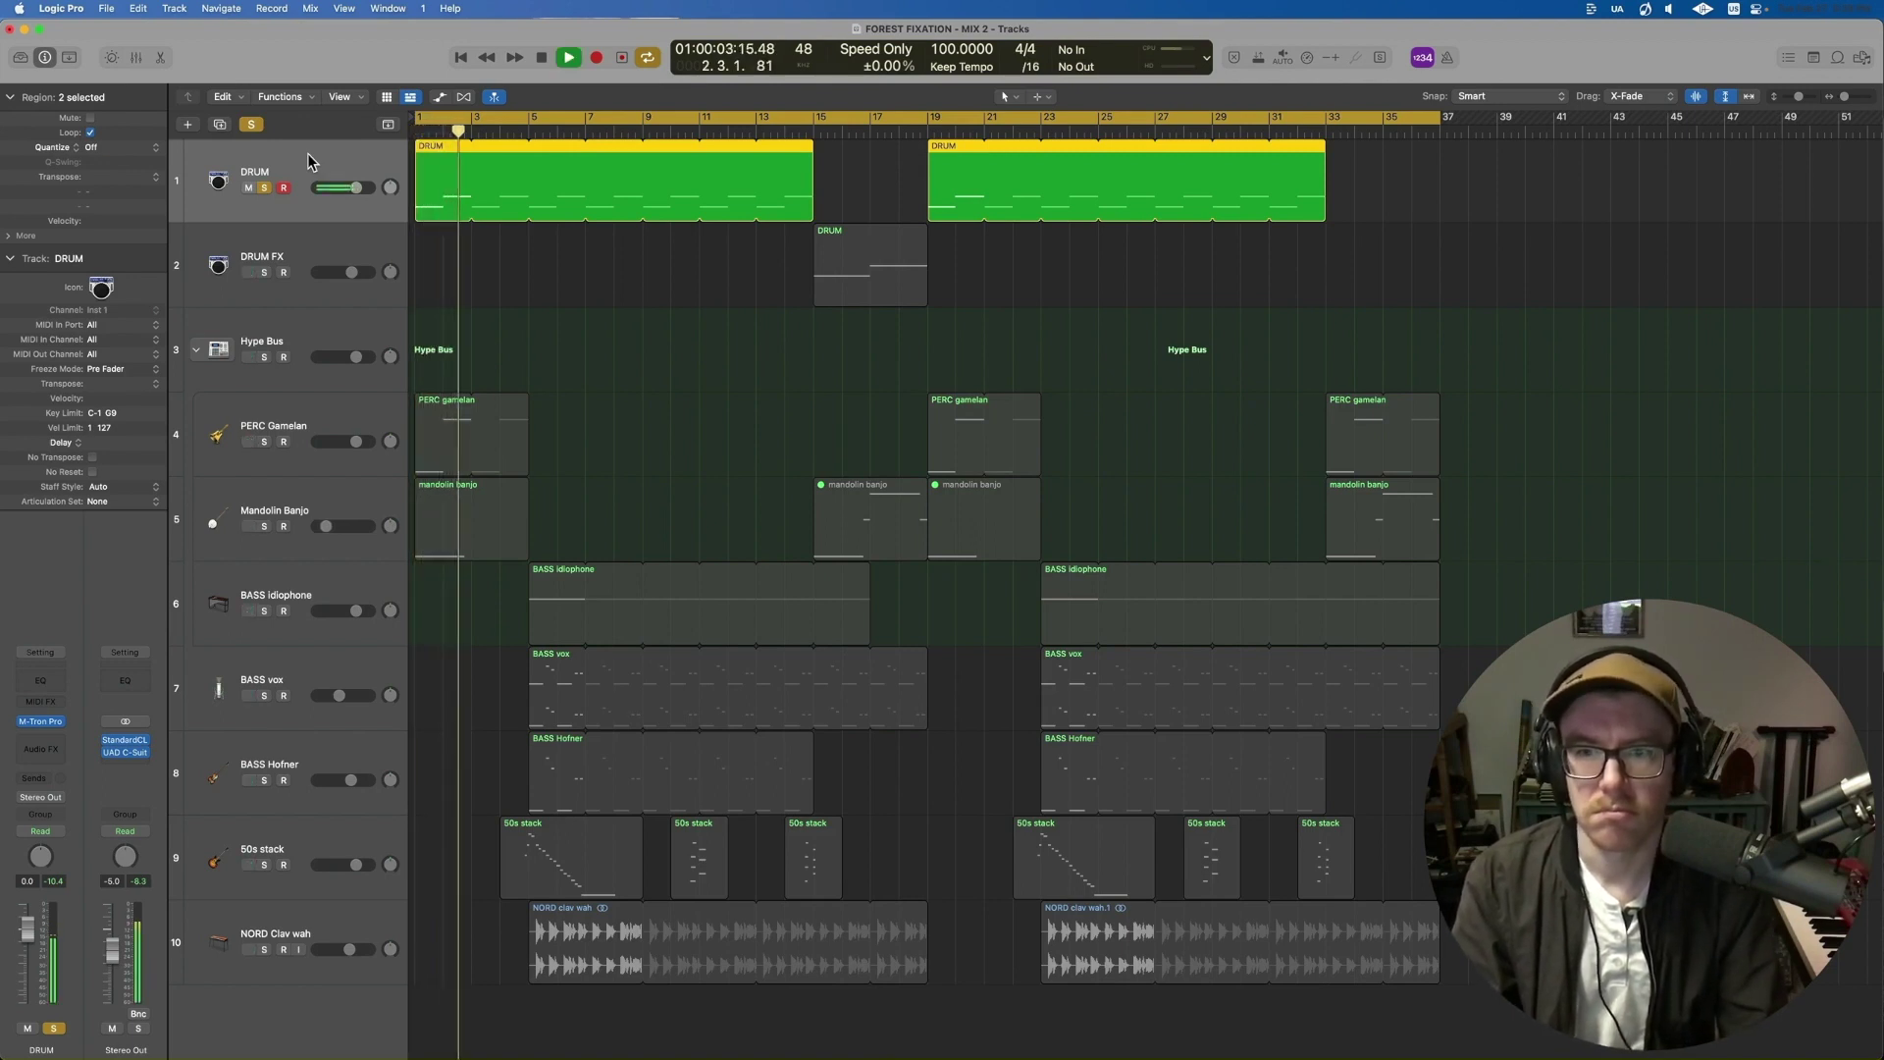
{"action": "key", "text": "space"}
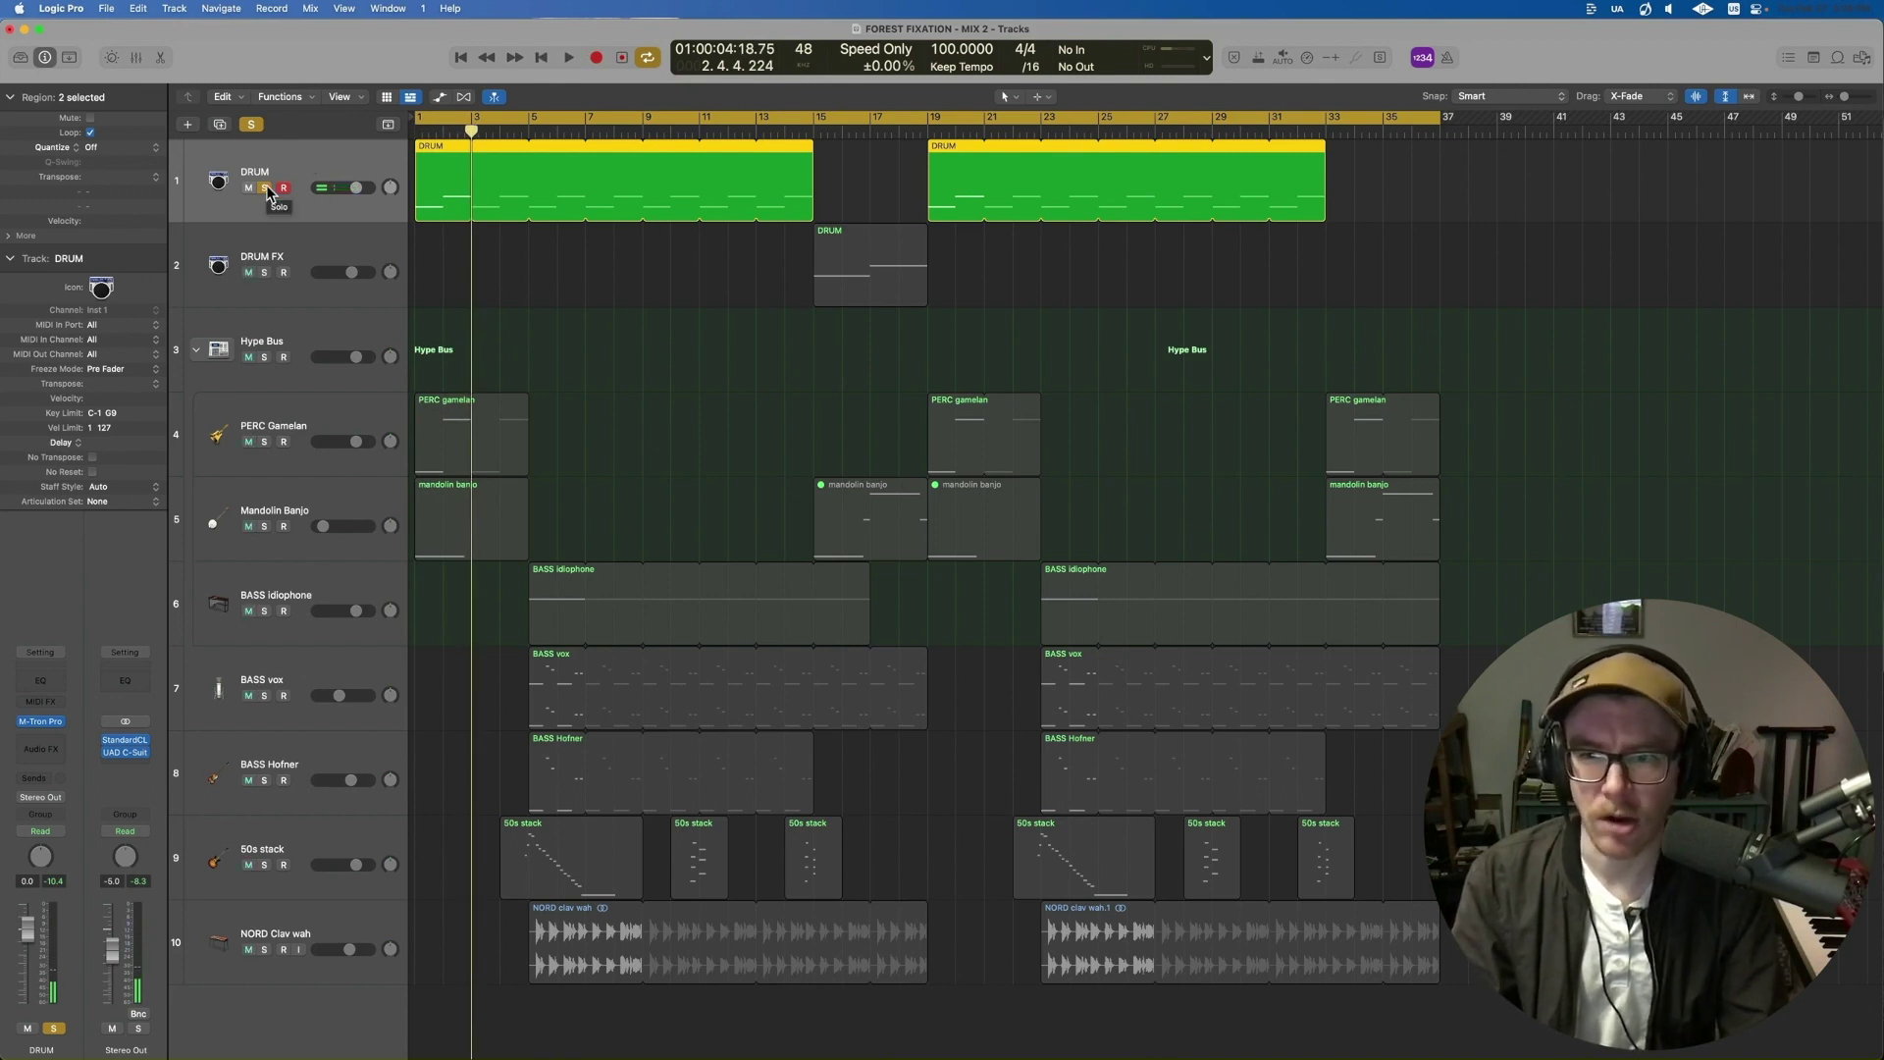
{"action": "left_click", "coordinate": [267, 189]}
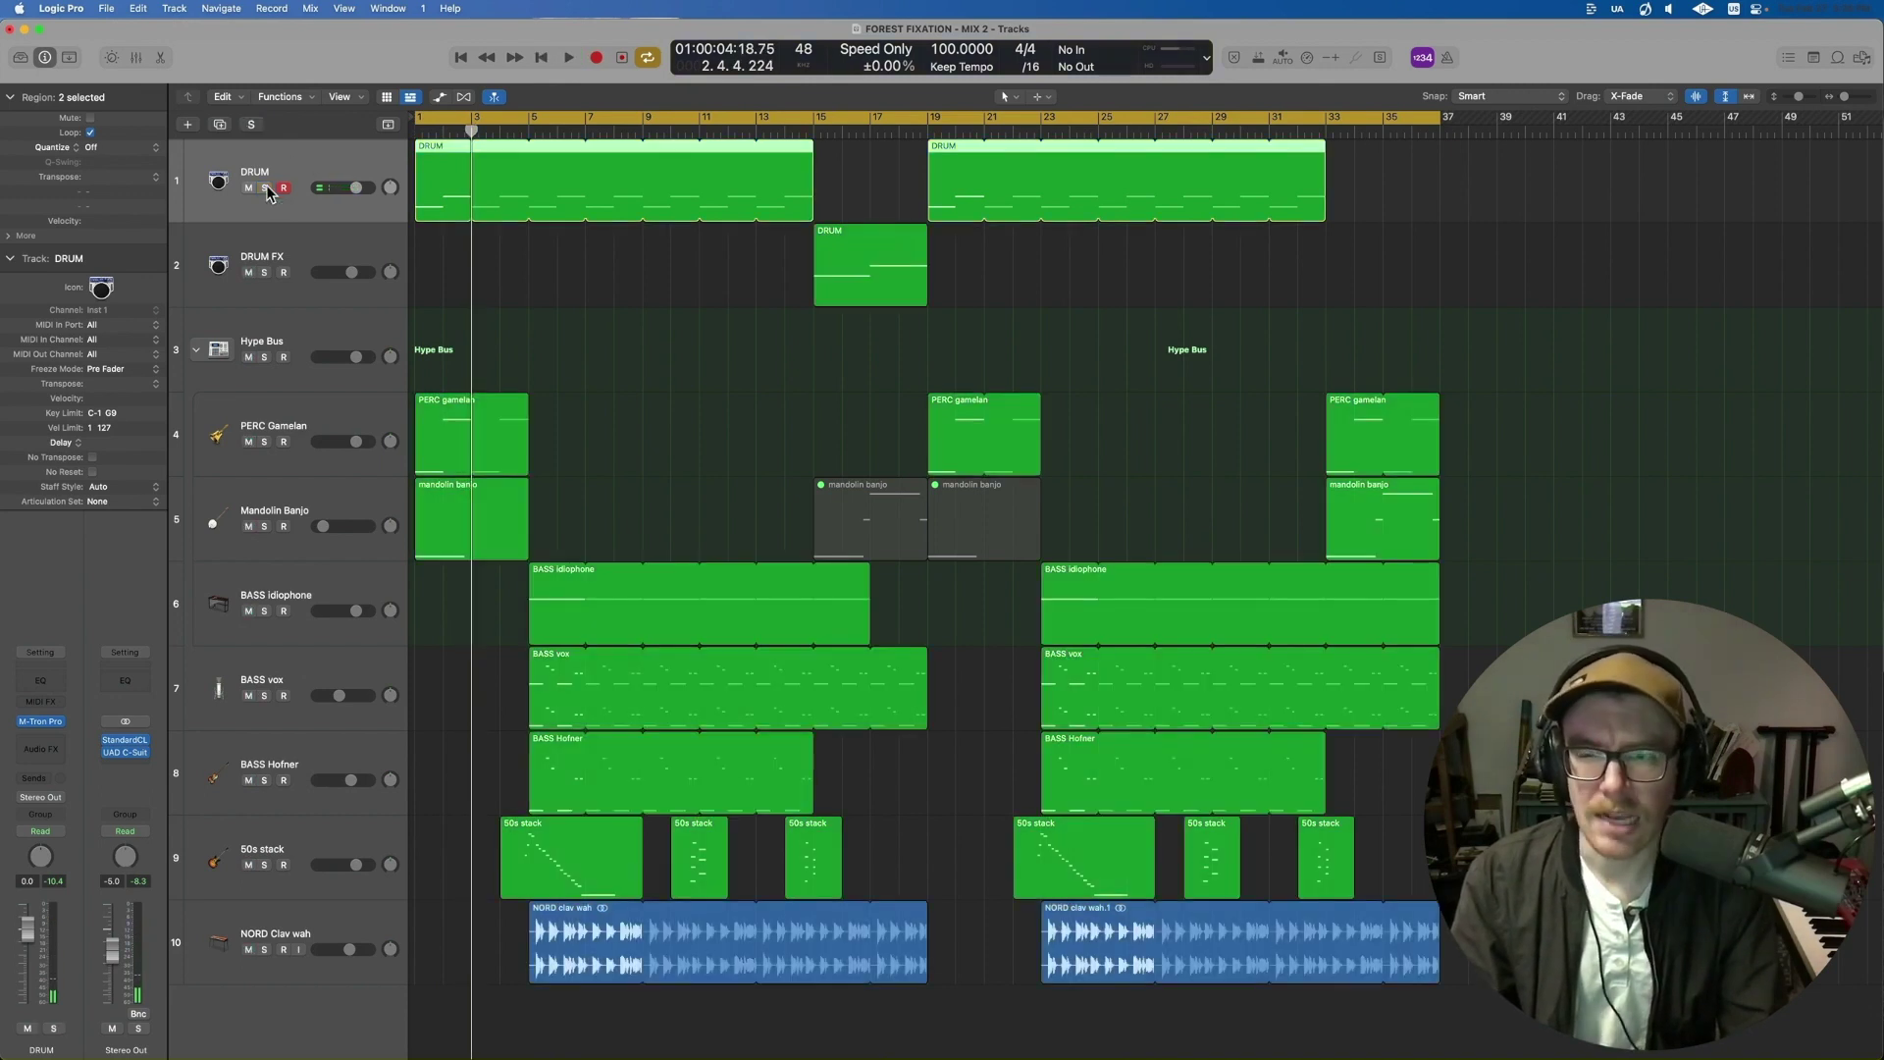
{"action": "left_click", "coordinate": [328, 238]}
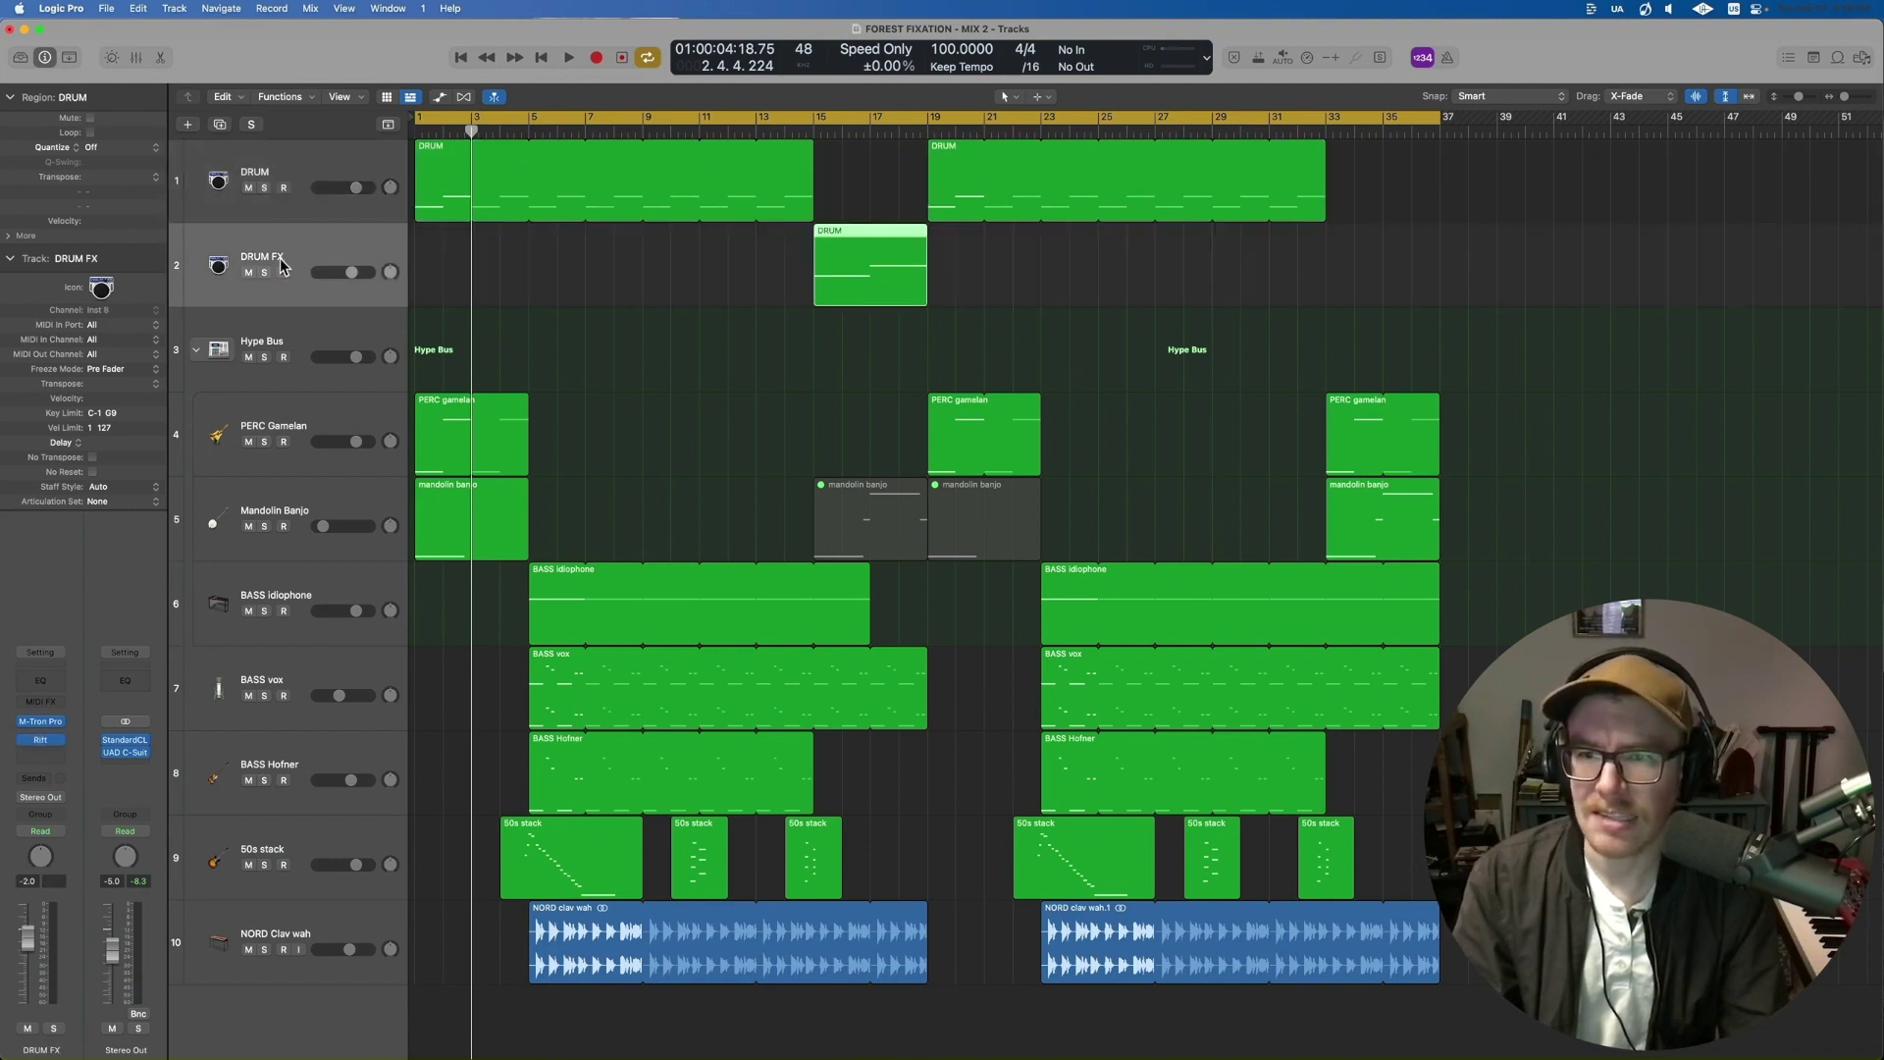
- Solo DRUM FX and play its region with the Rift plugin open on MP - Smooth Bismuth
{"action": "left_click", "coordinate": [264, 272]}
{"action": "left_click", "coordinate": [41, 739]}
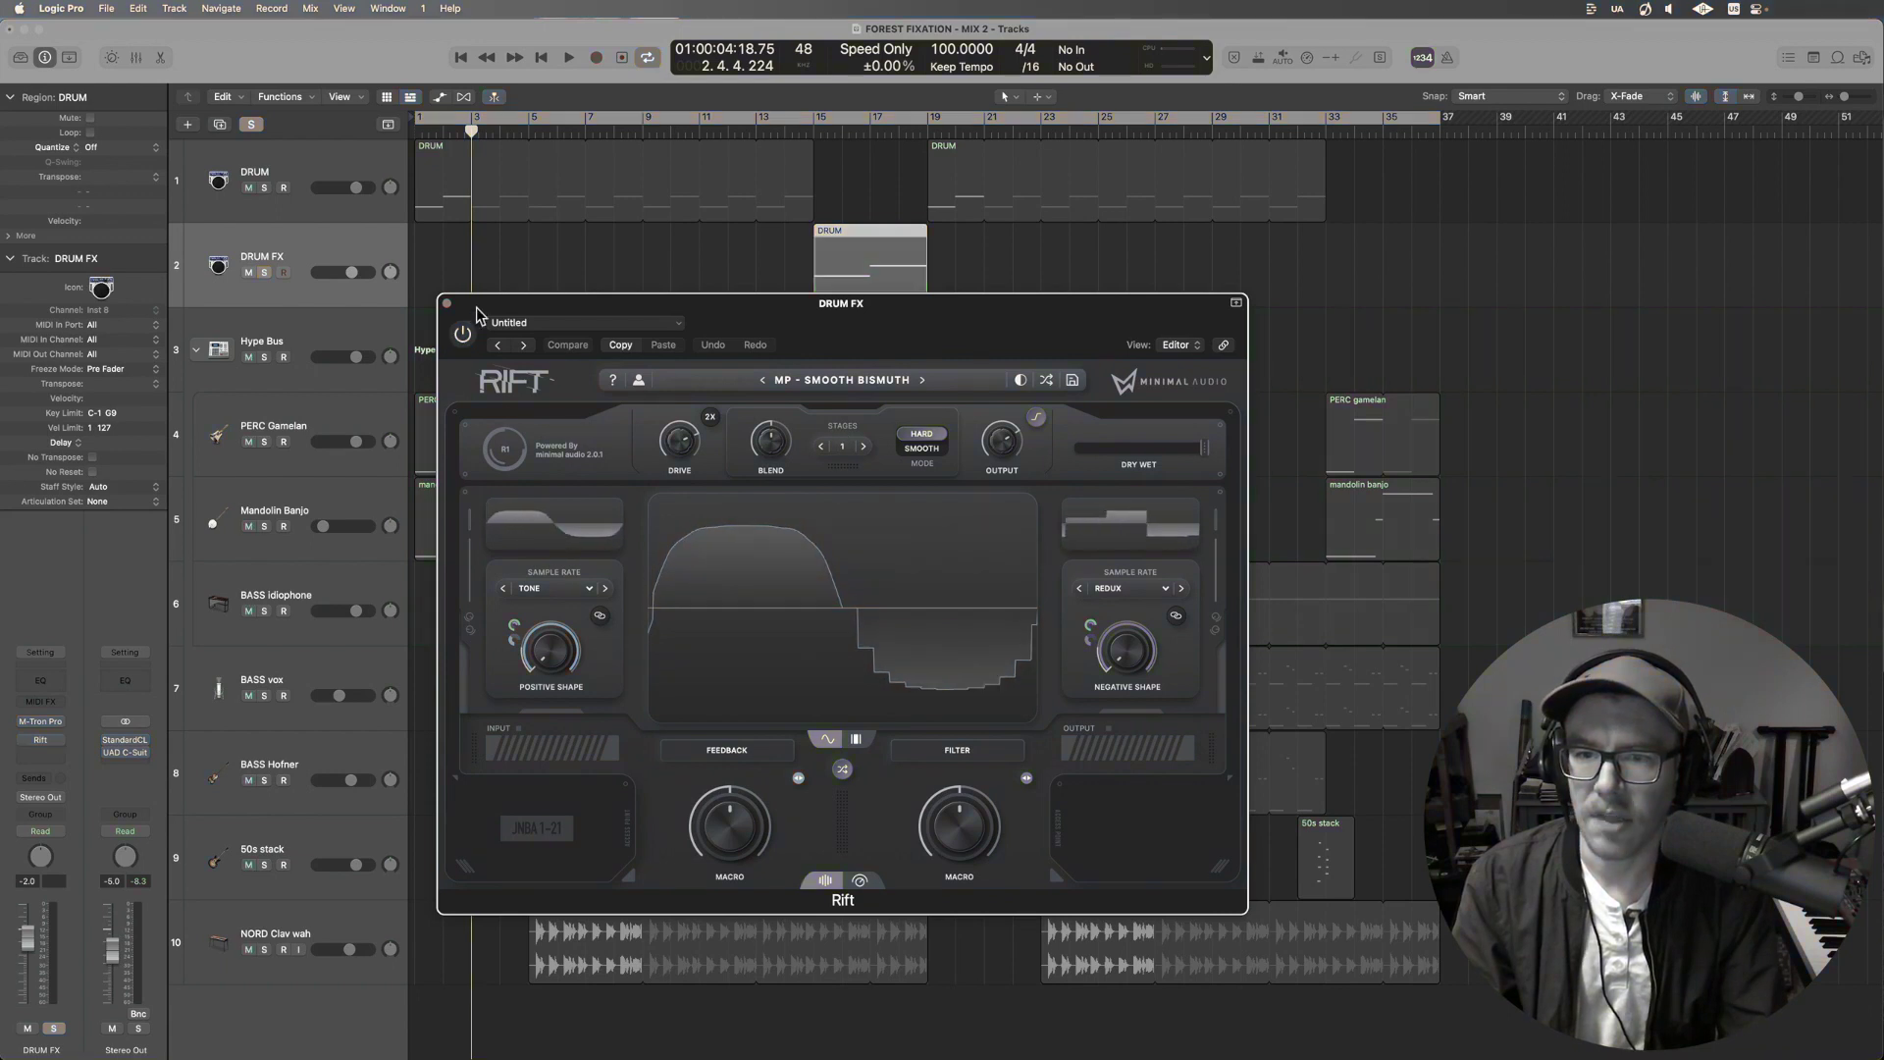
{"action": "key", "text": "shift+space"}
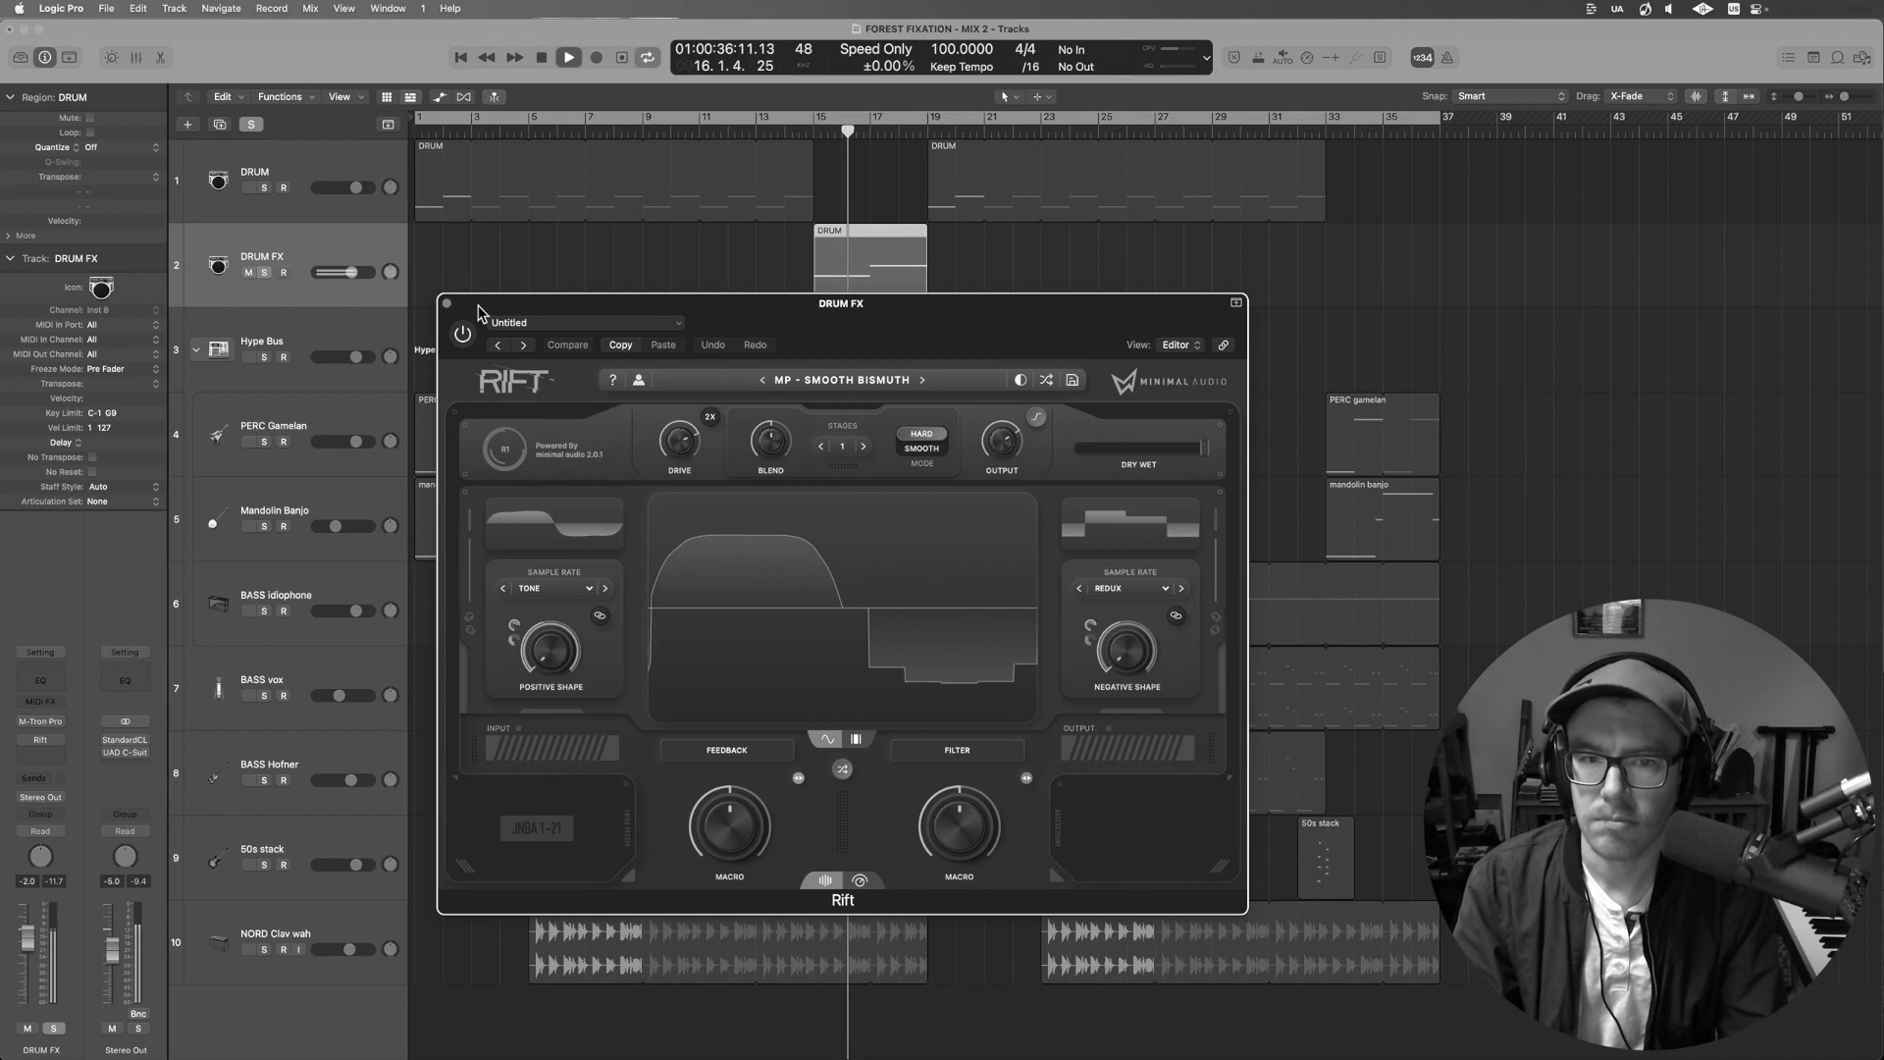
{"action": "key", "text": "space"}
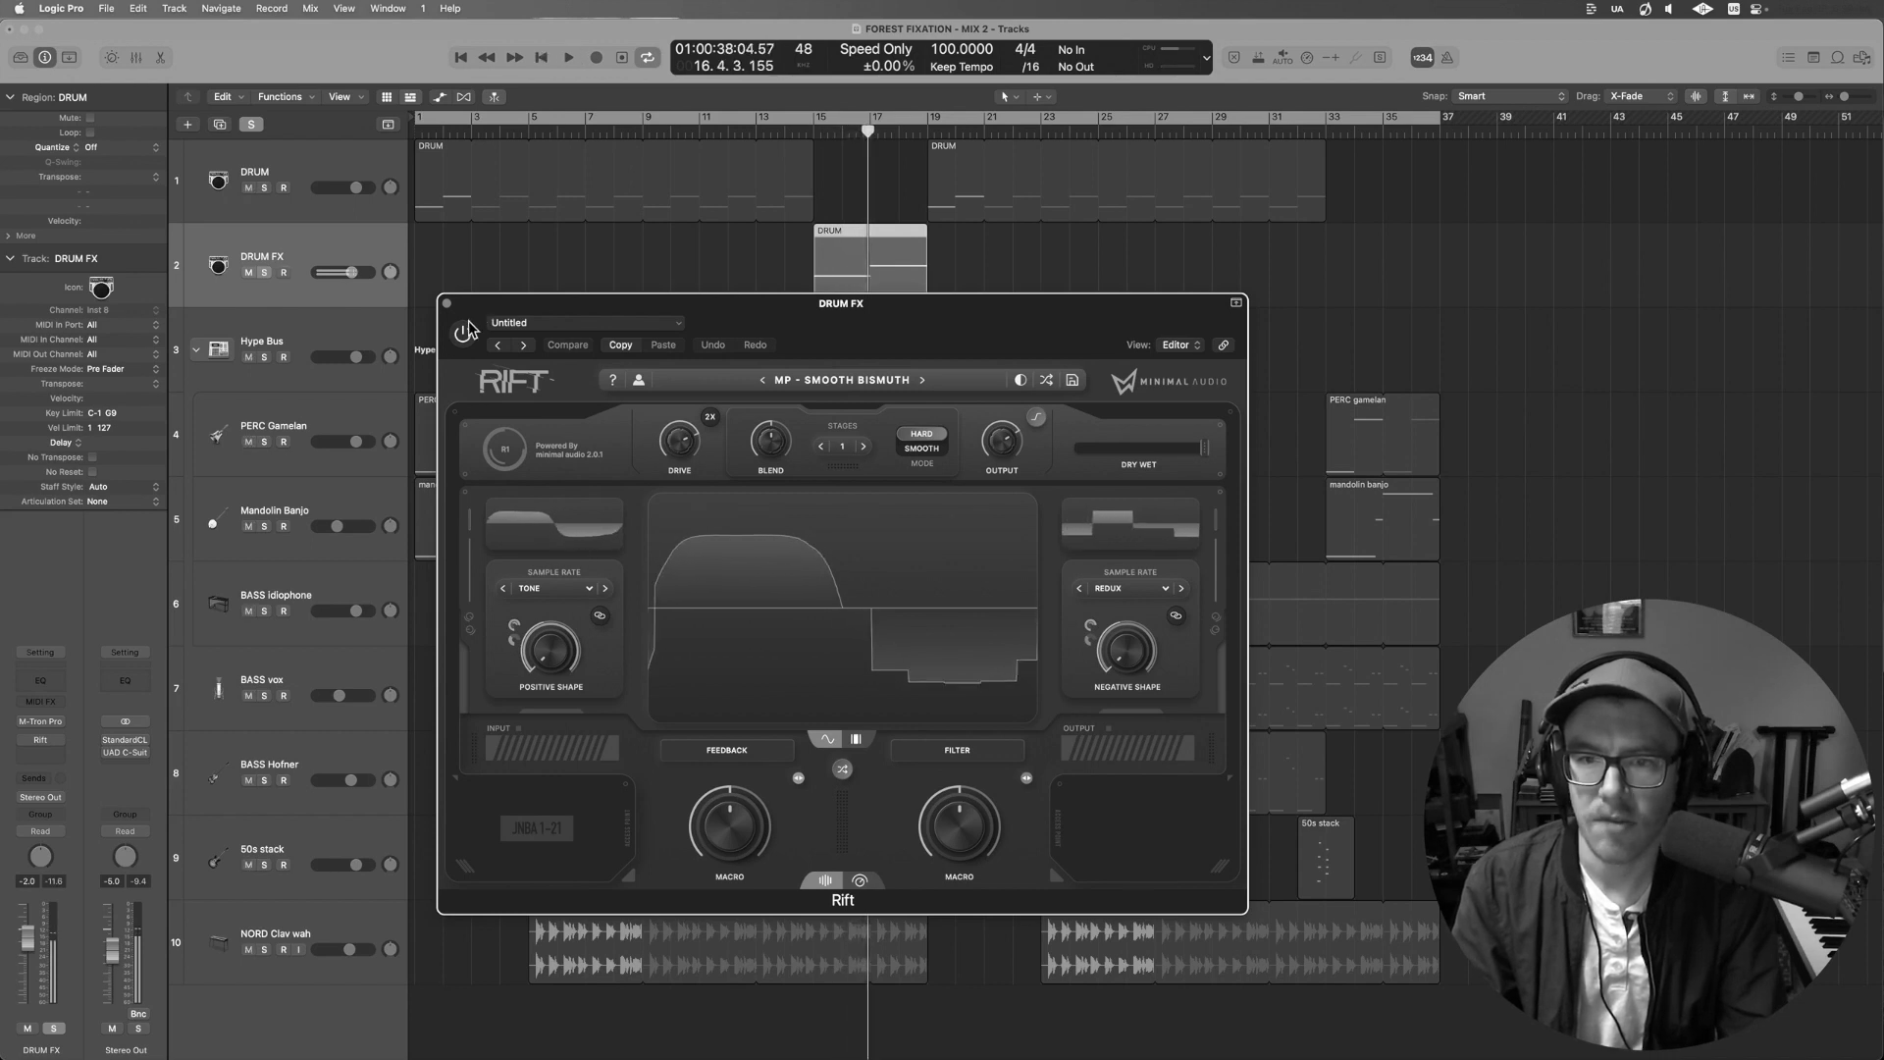
{"action": "key", "text": "space"}
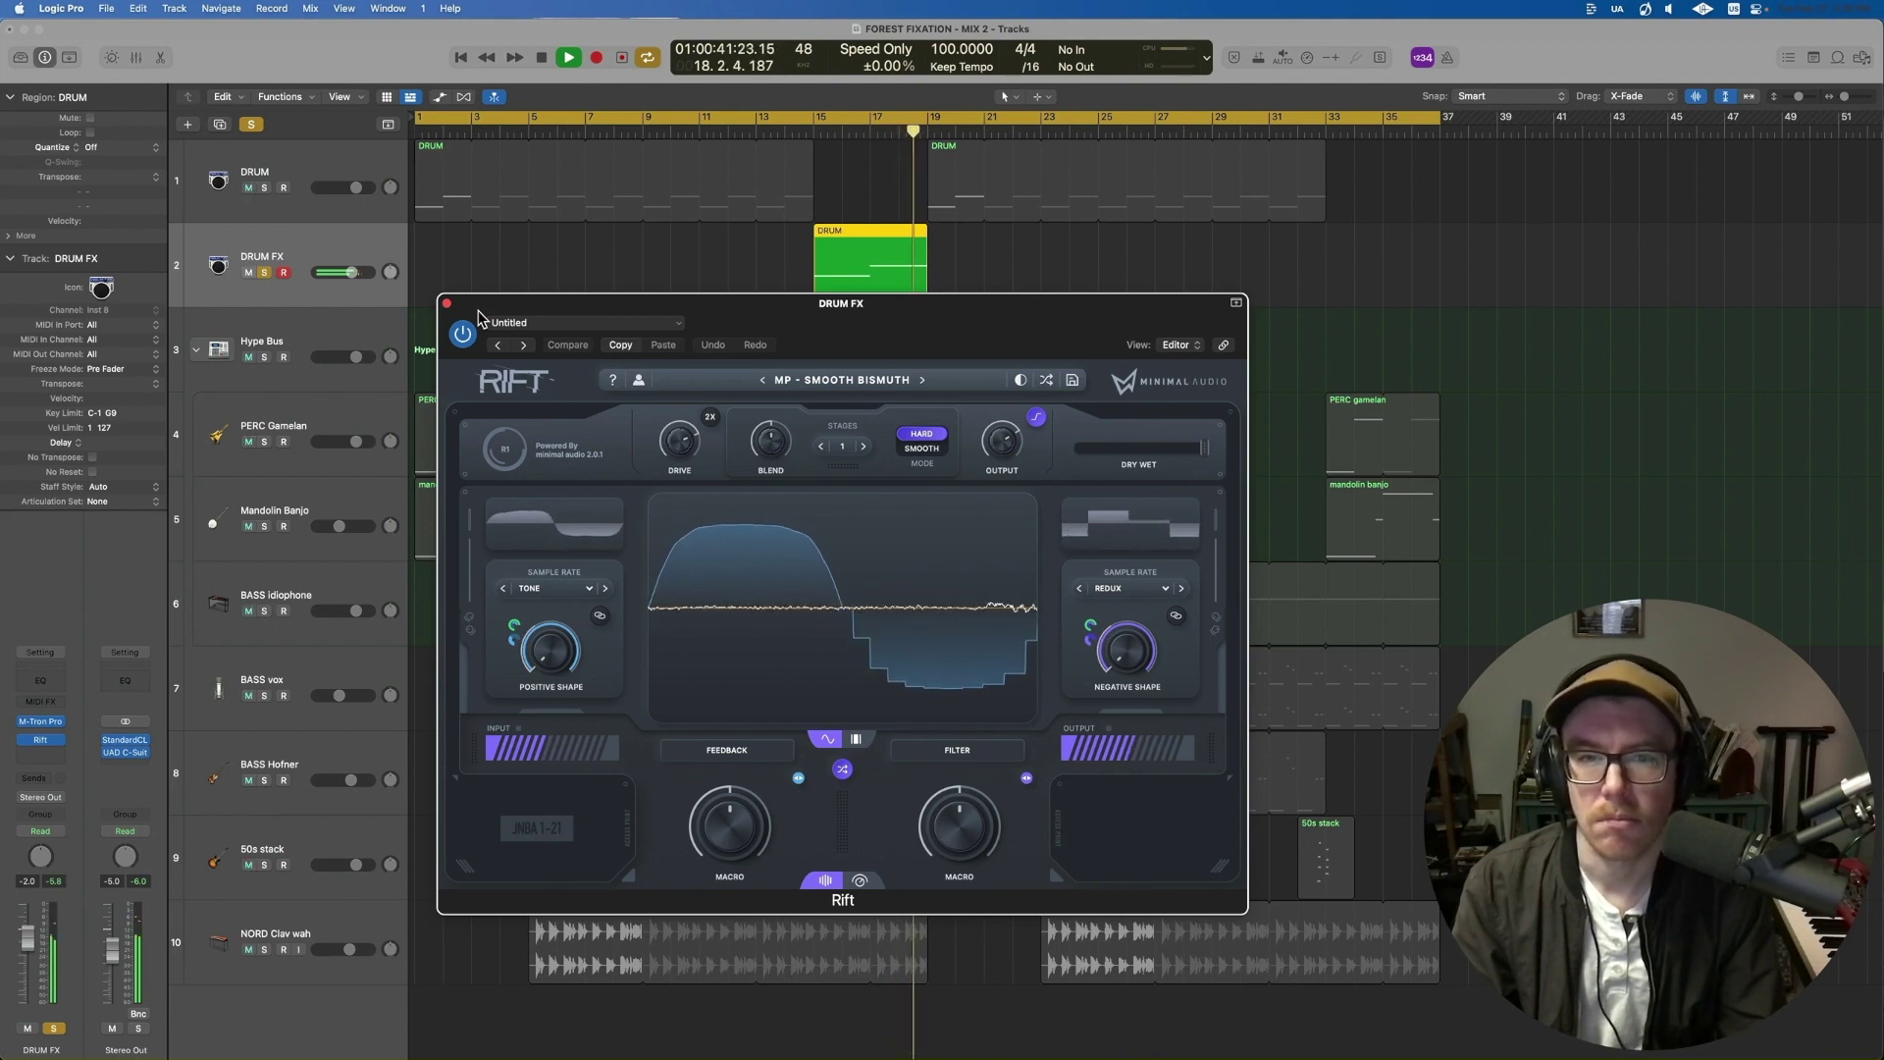
- Stop playback, close the Rift and Hype Bus ShapeShifter windows, unsolo DRUM FX, and select PERC Gamelan
{"action": "key", "text": "space"}
{"action": "left_click", "coordinate": [446, 303]}
{"action": "left_click", "coordinate": [367, 315]}
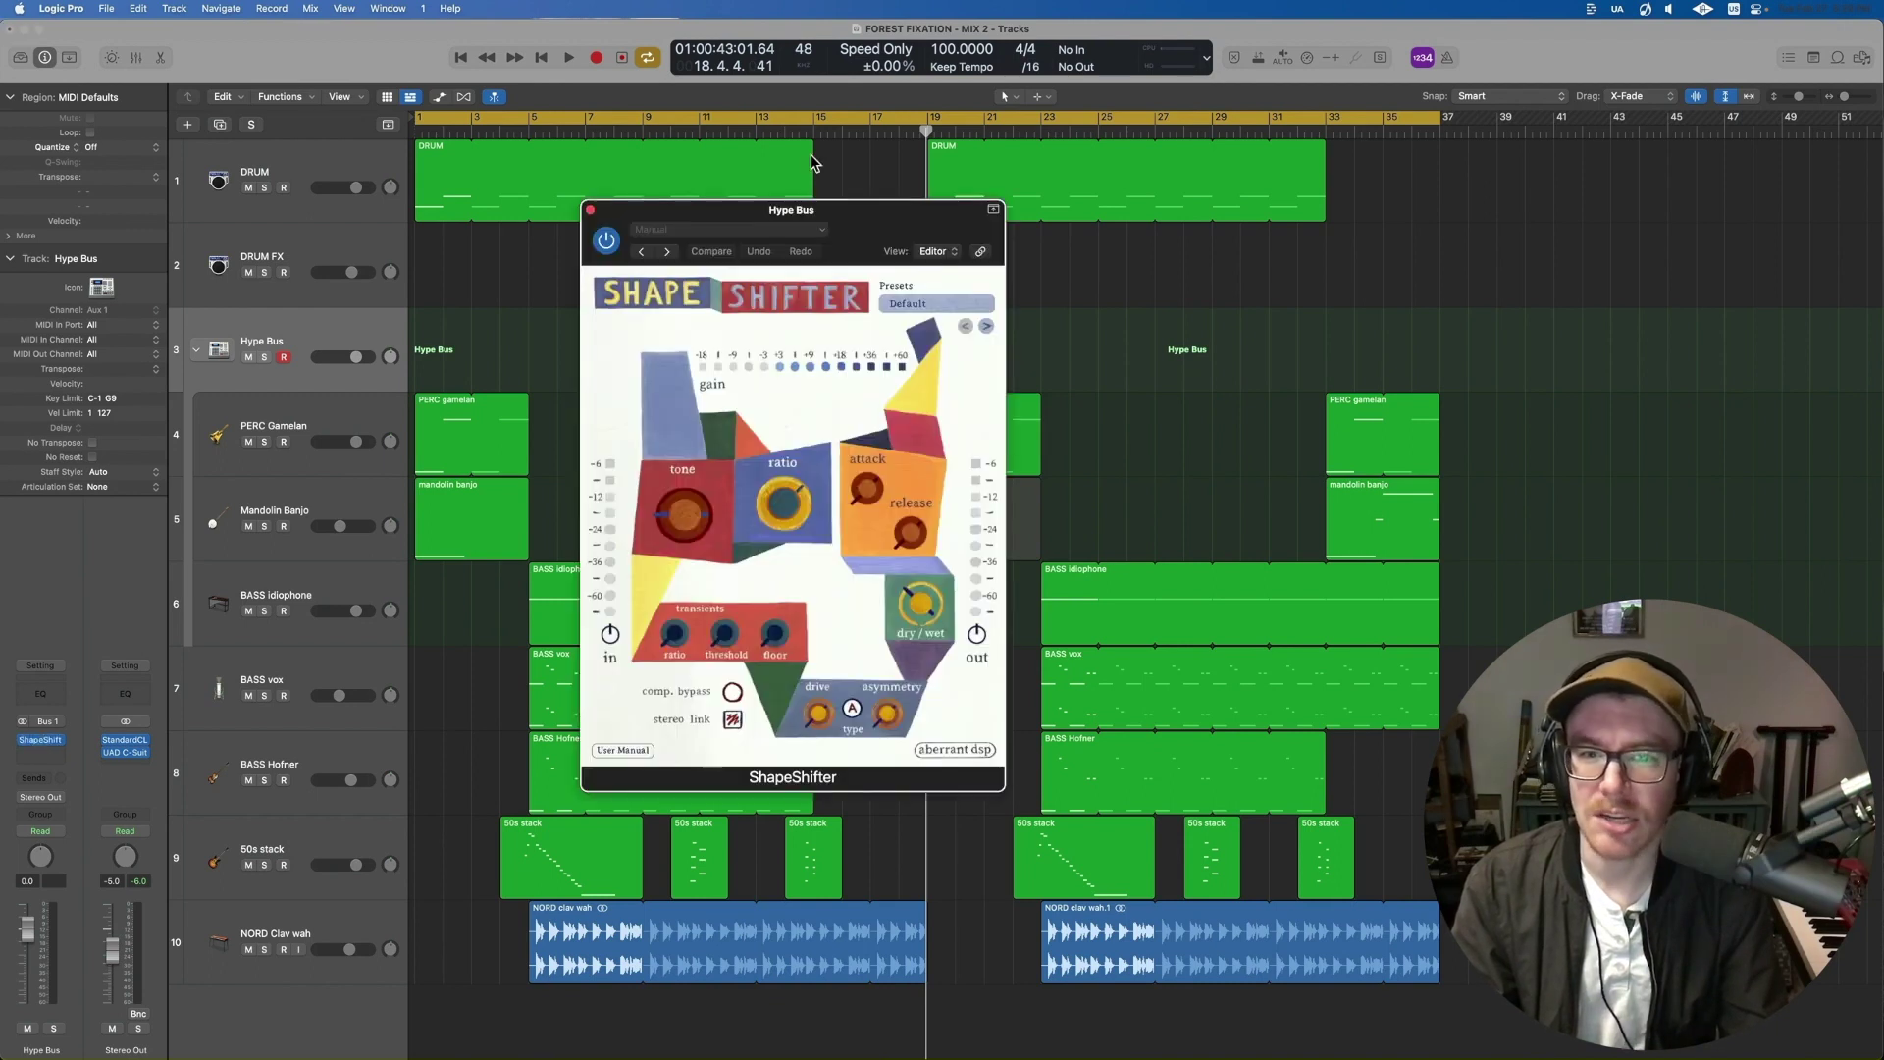
{"action": "left_click", "coordinate": [589, 210]}
{"action": "left_click", "coordinate": [331, 413]}
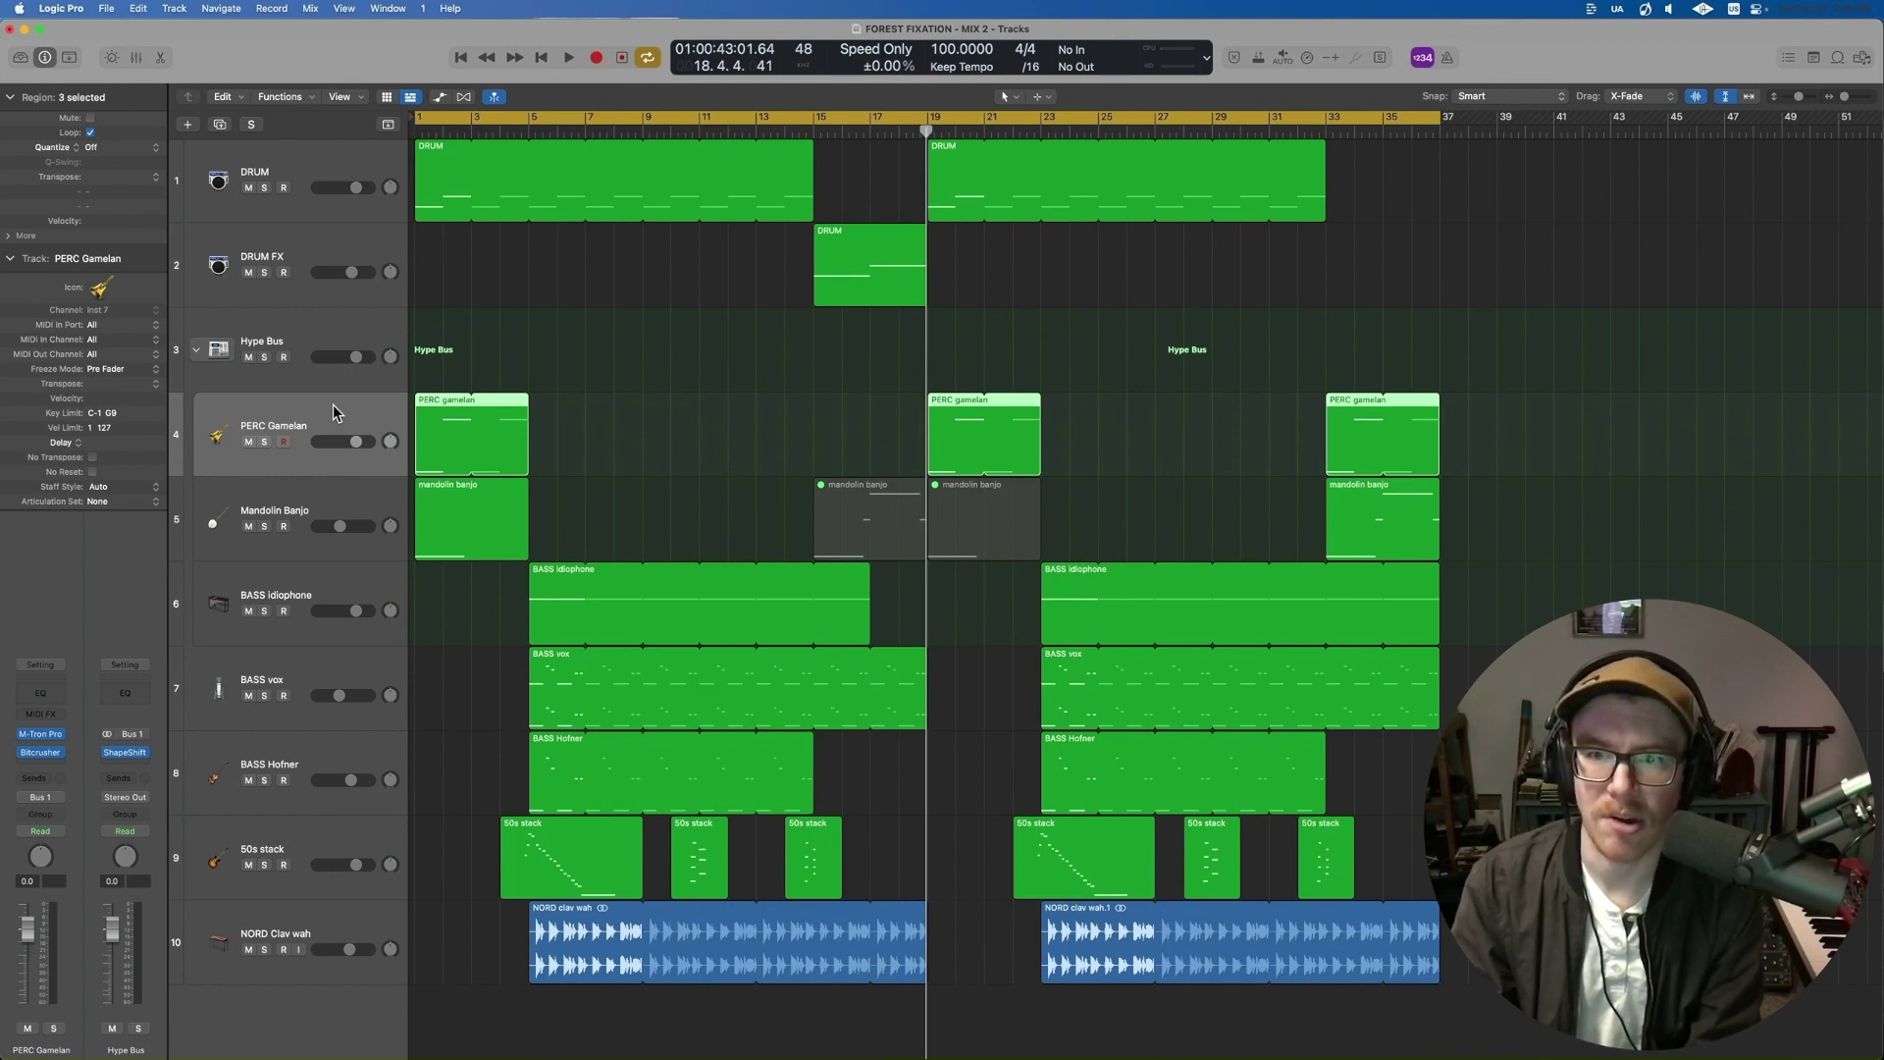
- Play PERC Gamelan soloed from bar 1 with its 12-bit Bitcrusher, then unsolo it
{"action": "key", "text": "Return"}
{"action": "key", "text": "s"}
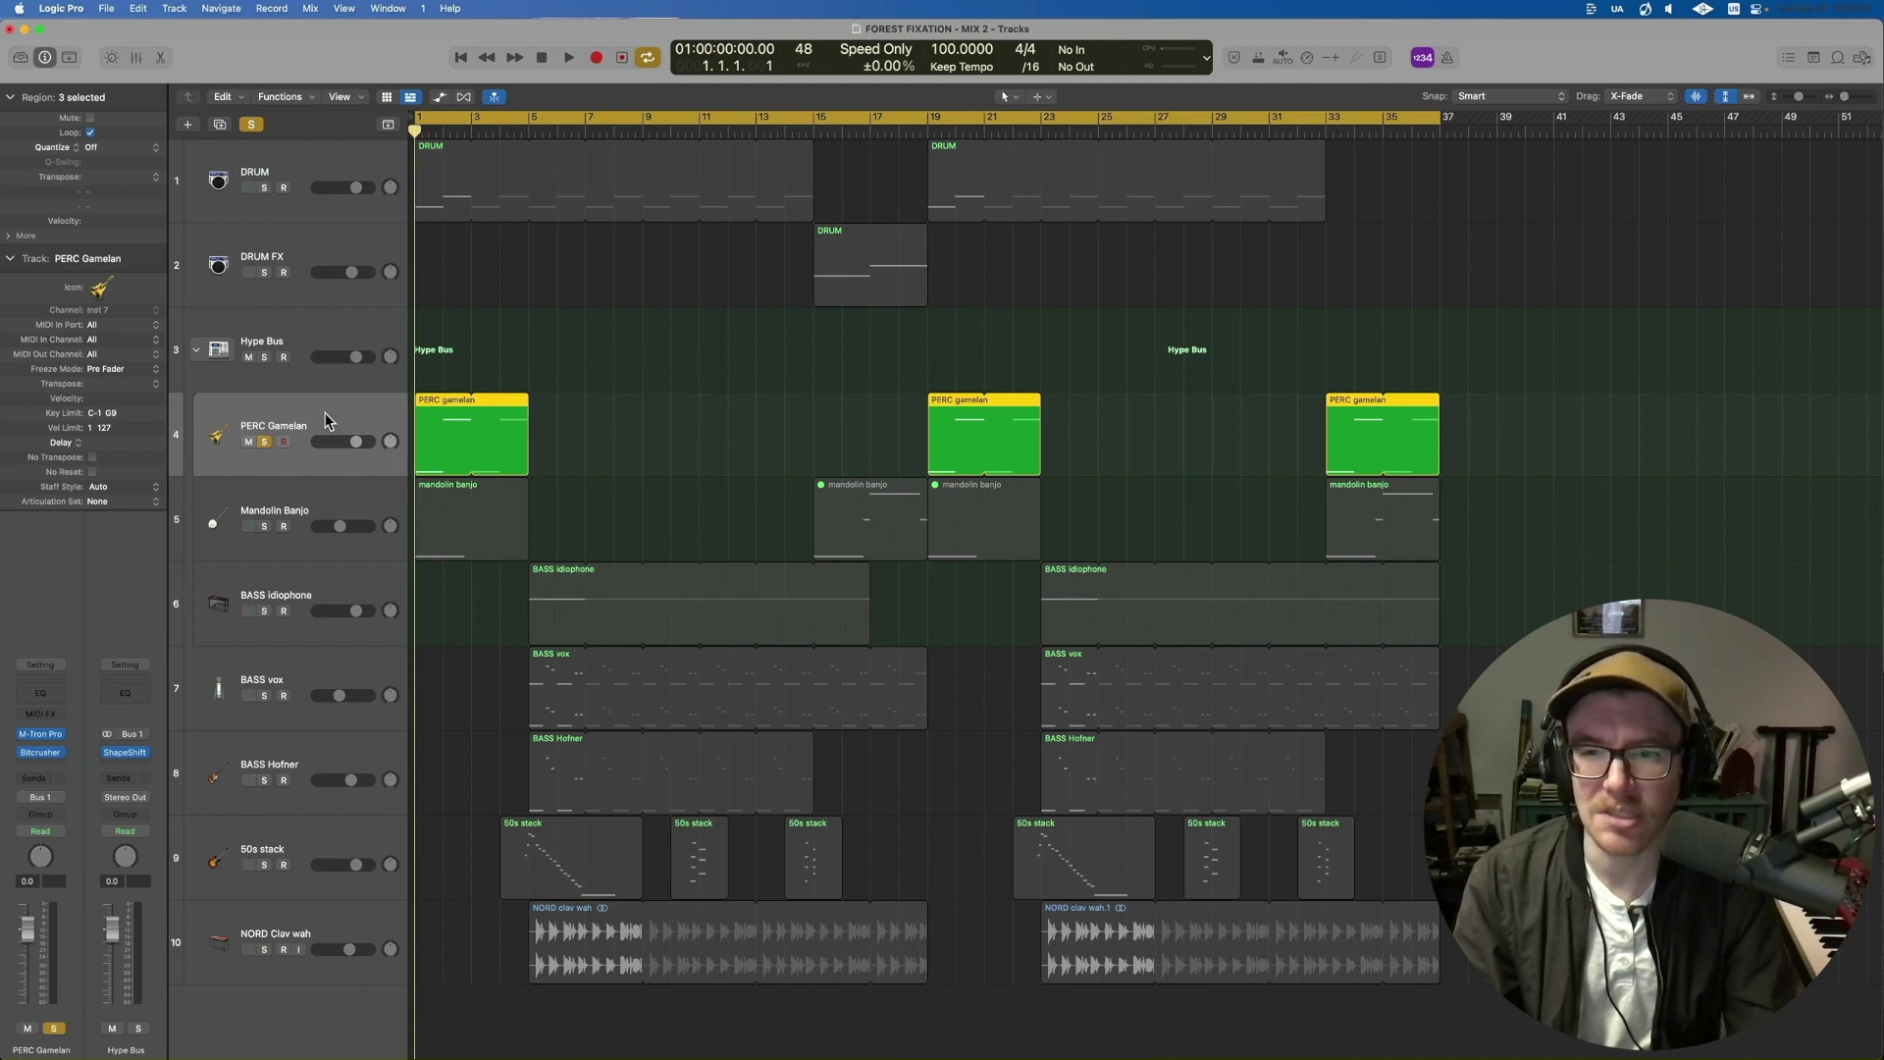
{"action": "key", "text": "space"}
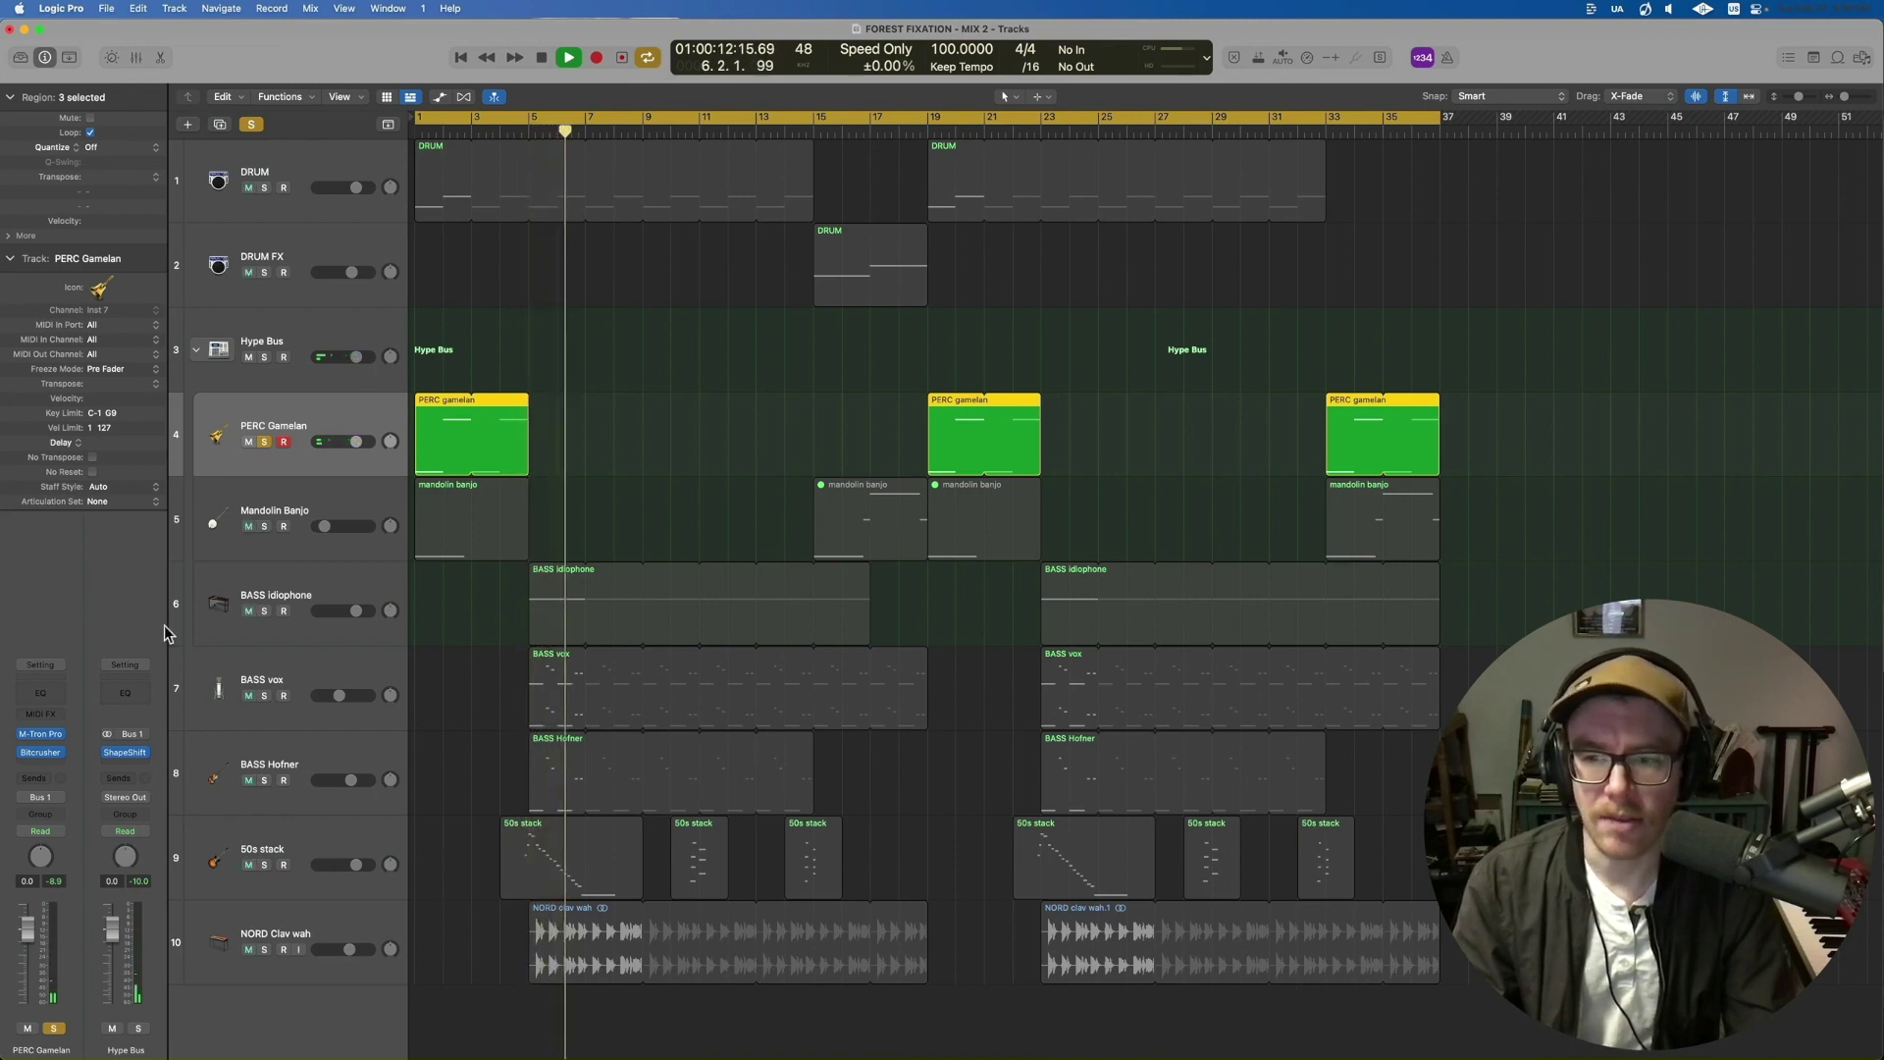
{"action": "left_click", "coordinate": [45, 750]}
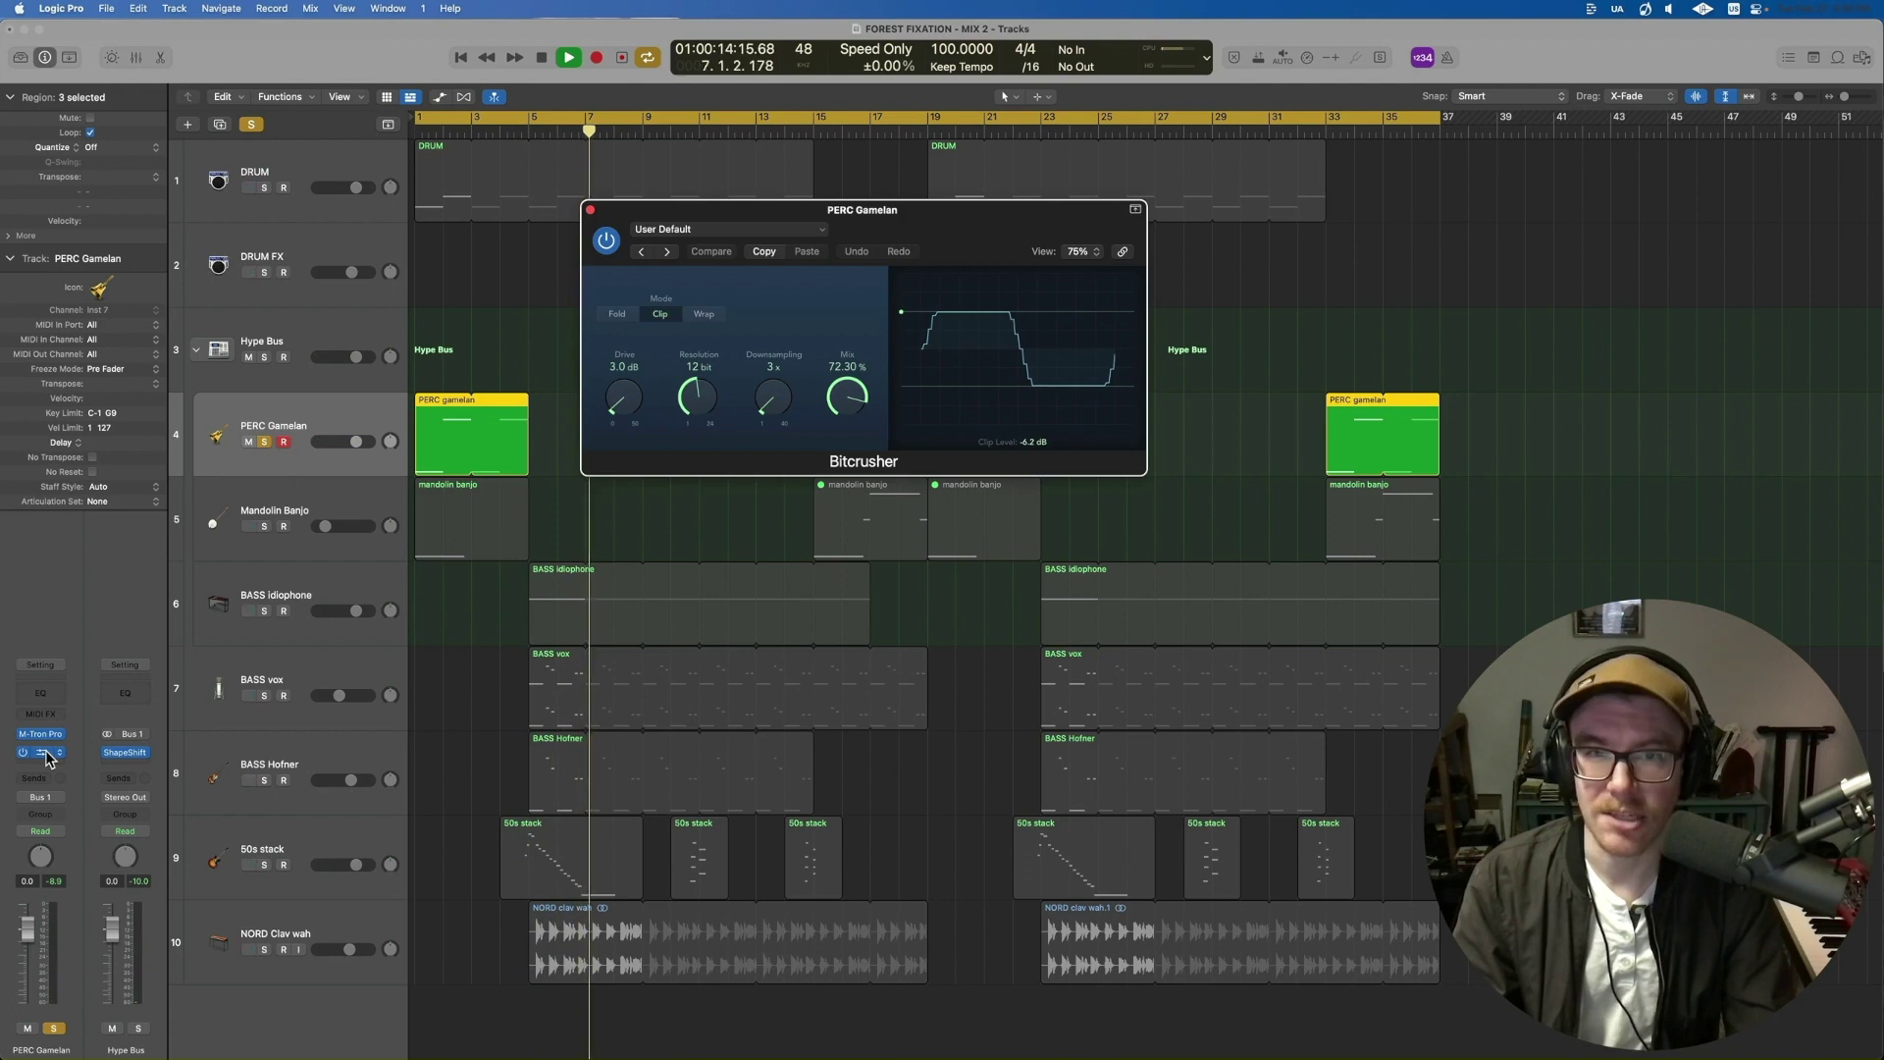
{"action": "left_click", "coordinate": [45, 749]}
{"action": "key", "text": "space"}
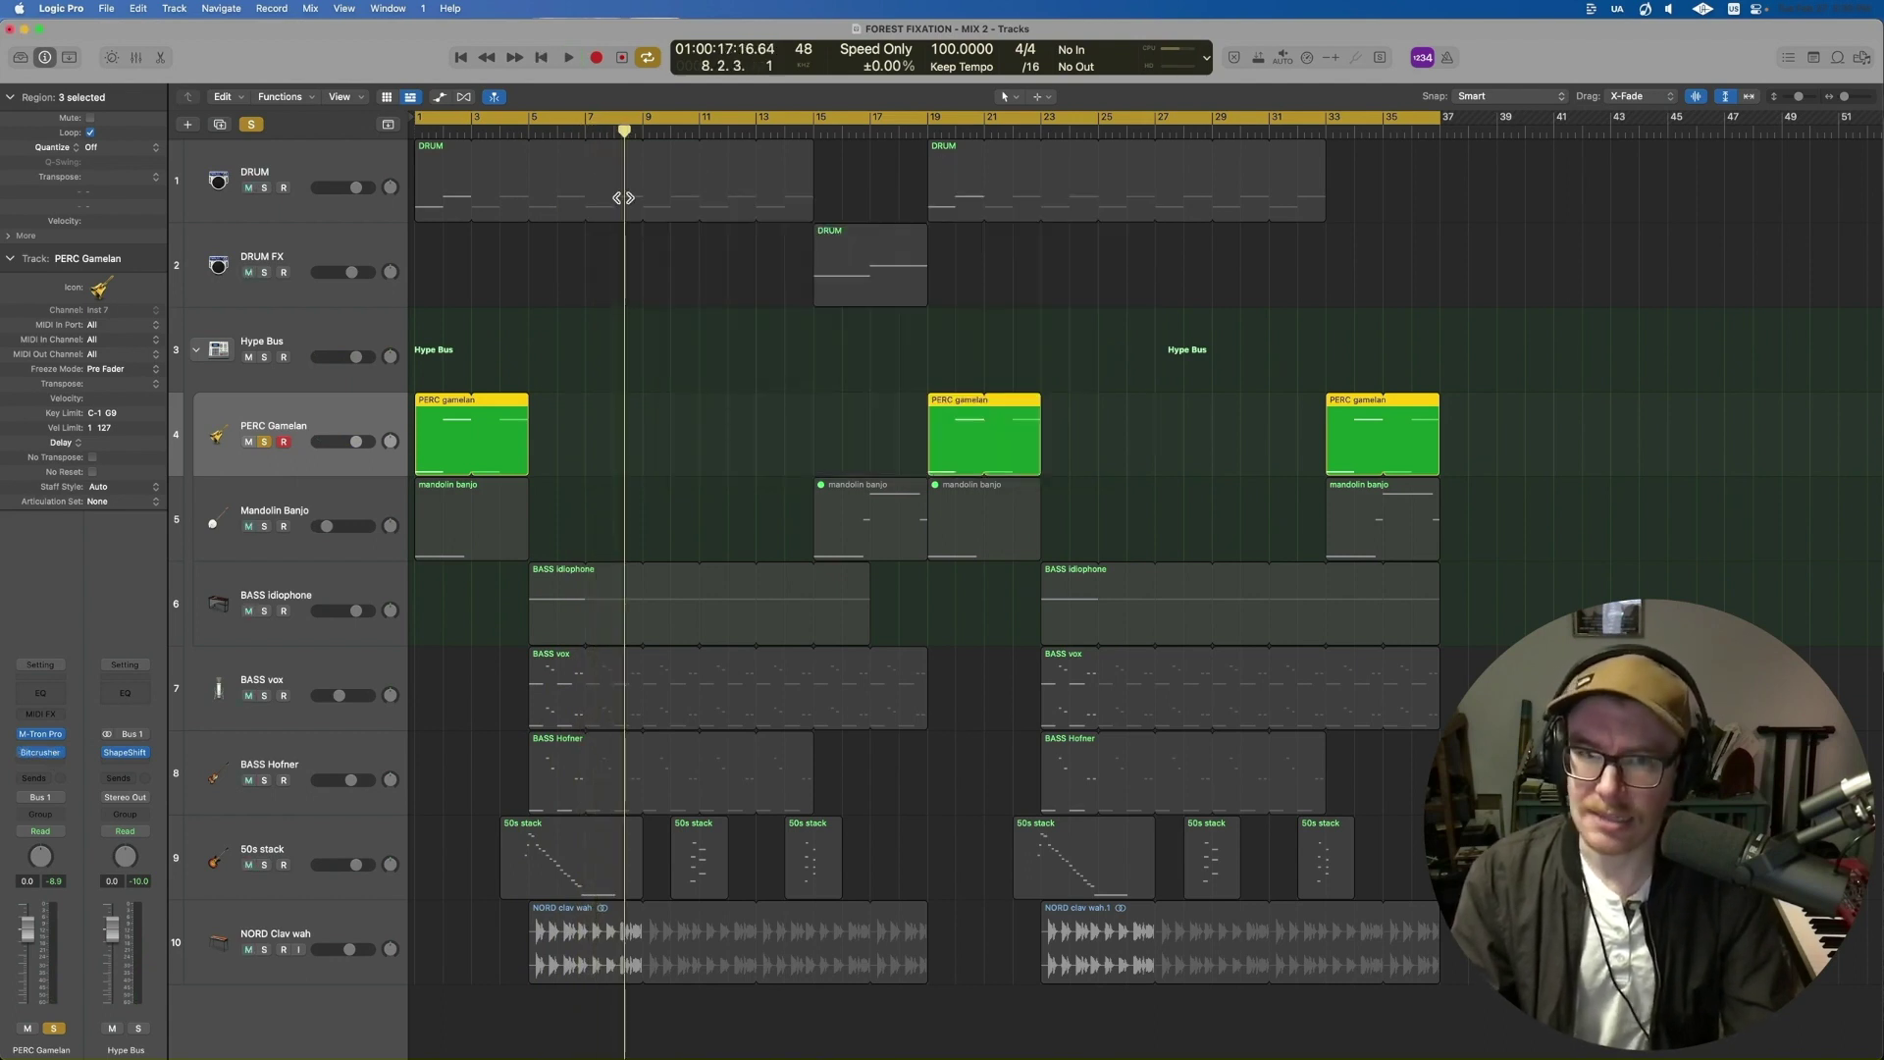
{"action": "left_click", "coordinate": [265, 443]}
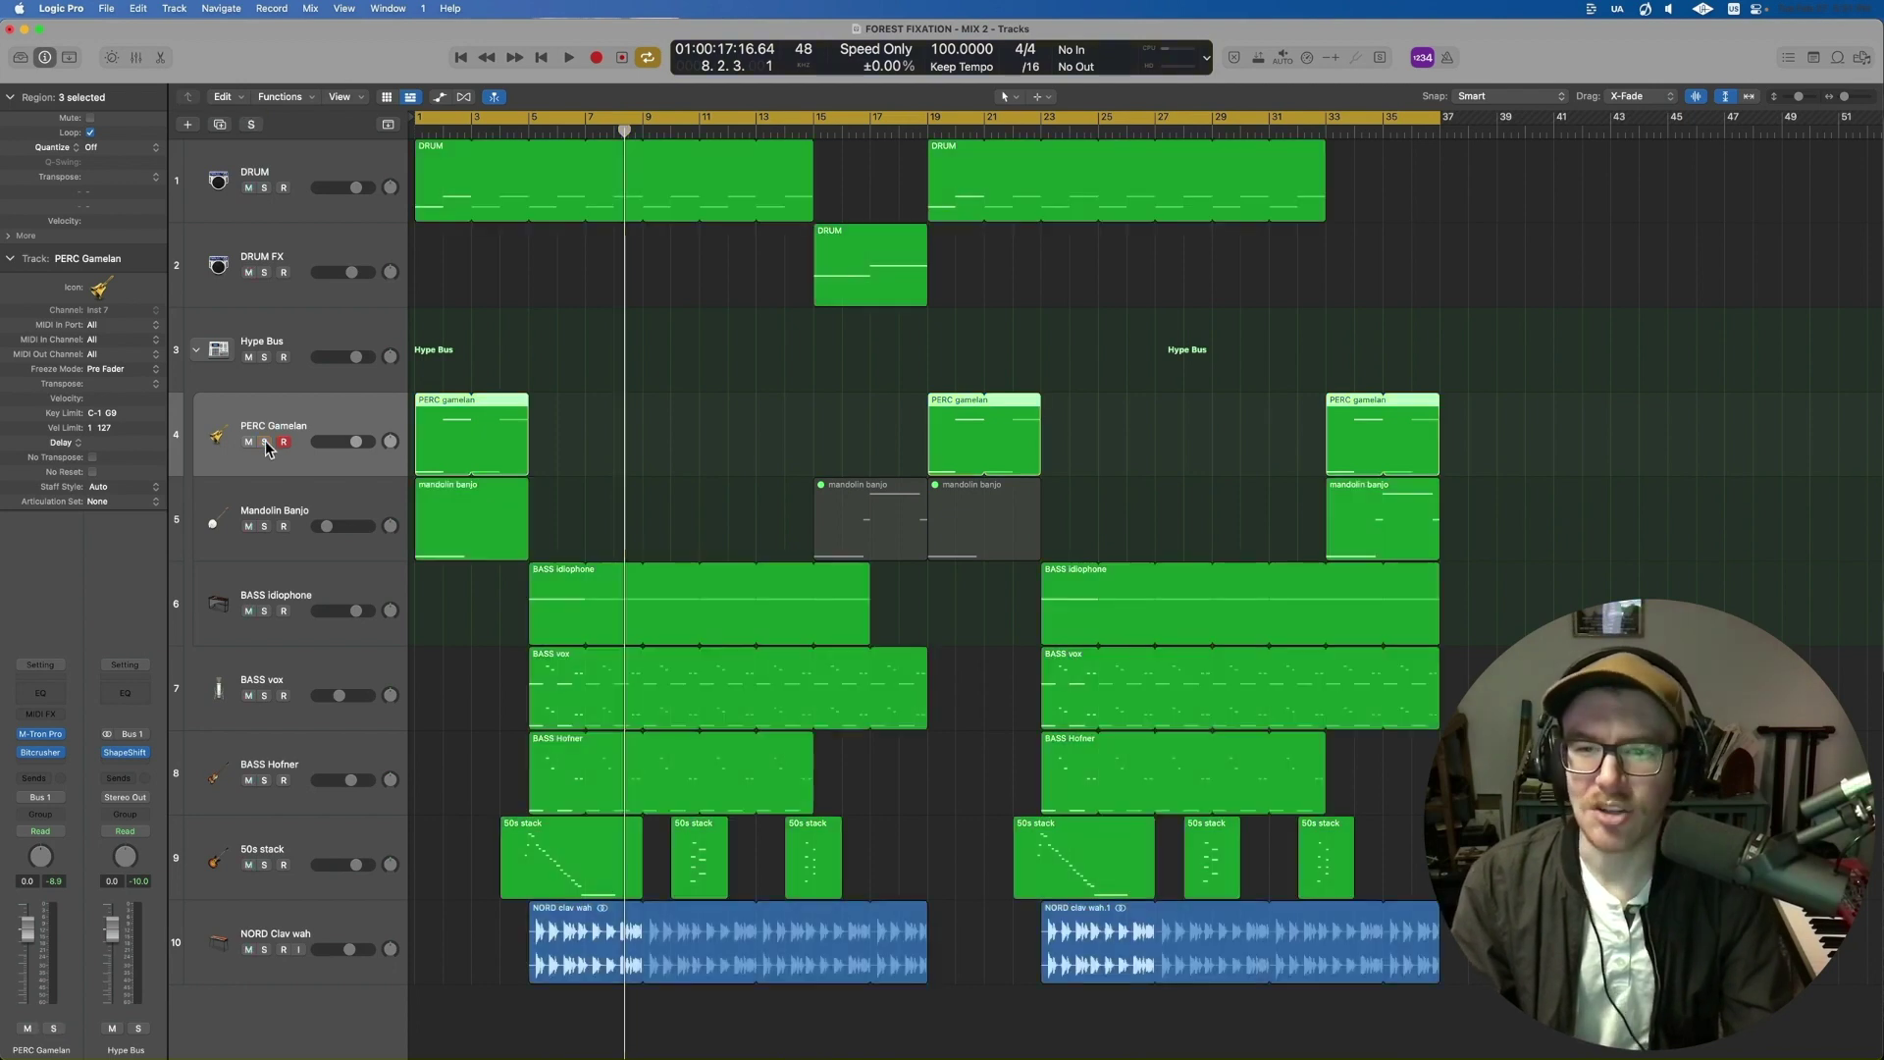
- Play BASS Idiophone soloed and unsolo it, then make BASS vox the only soloed track
{"action": "left_click", "coordinate": [264, 611]}
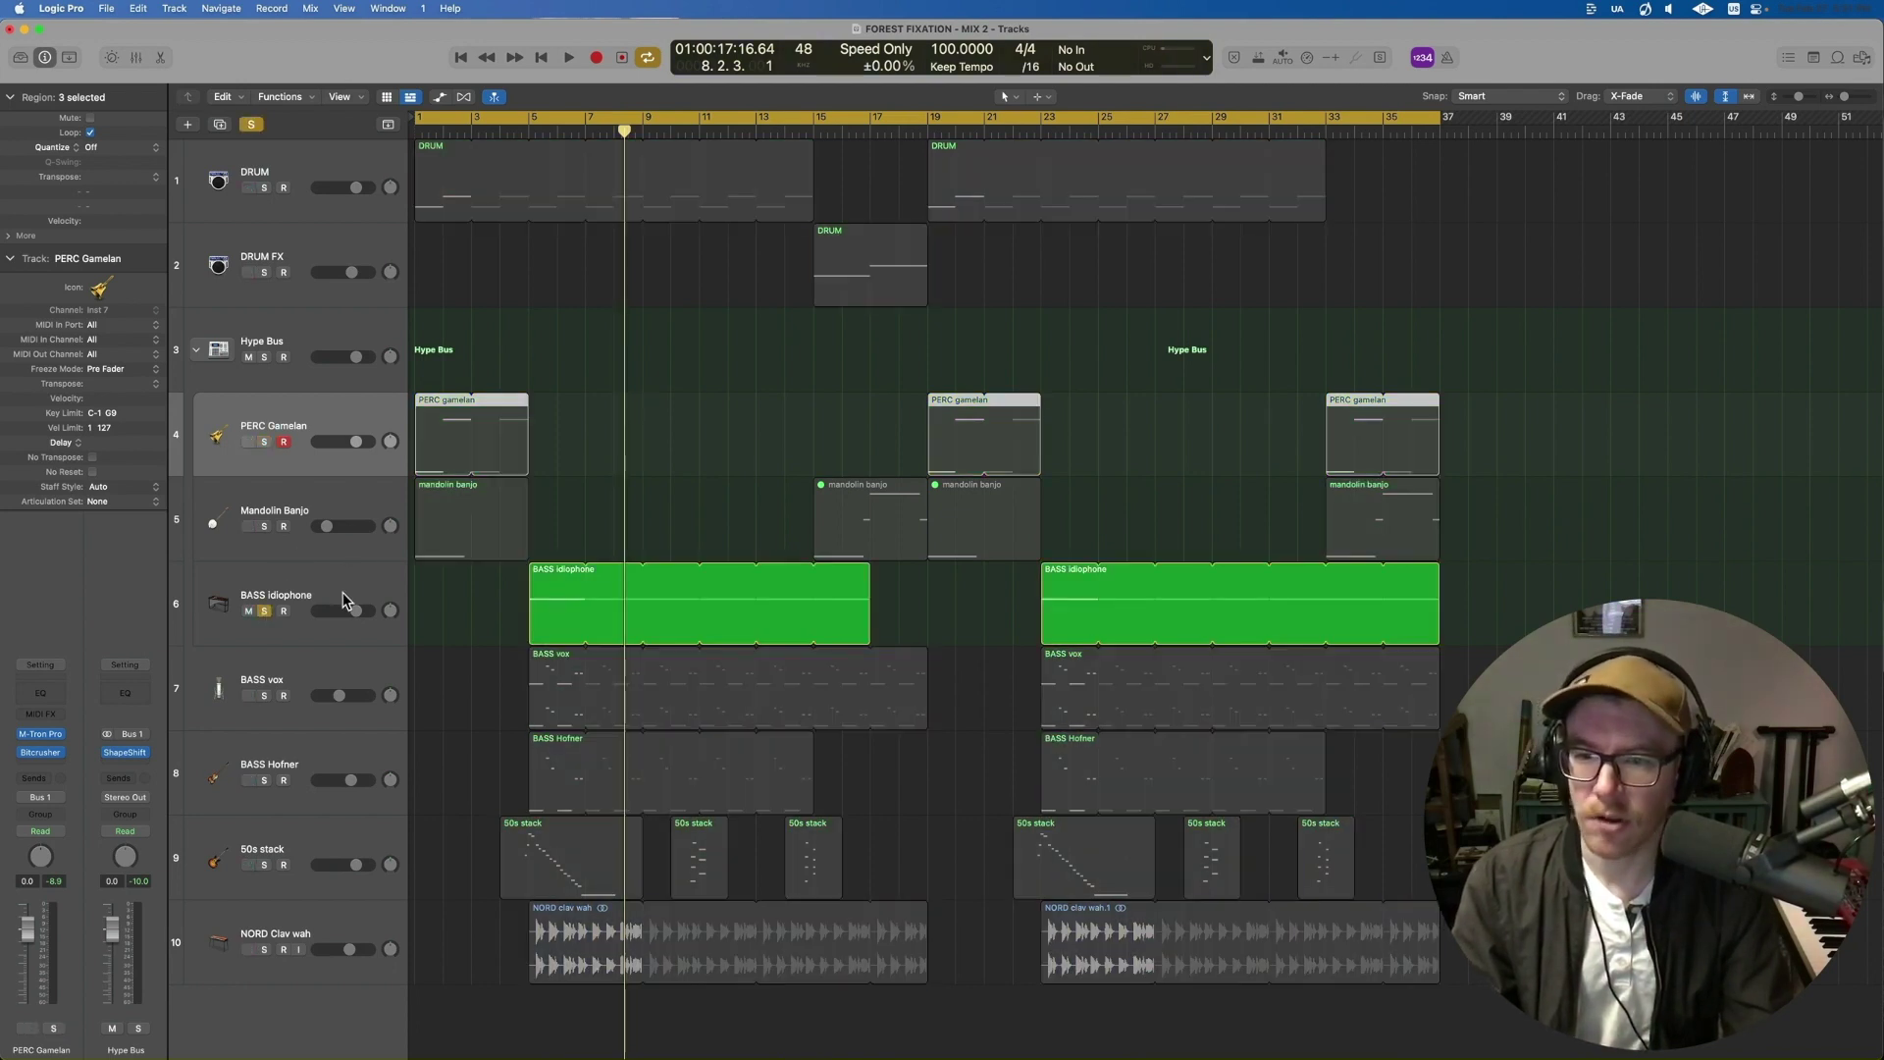
{"action": "left_click", "coordinate": [344, 589]}
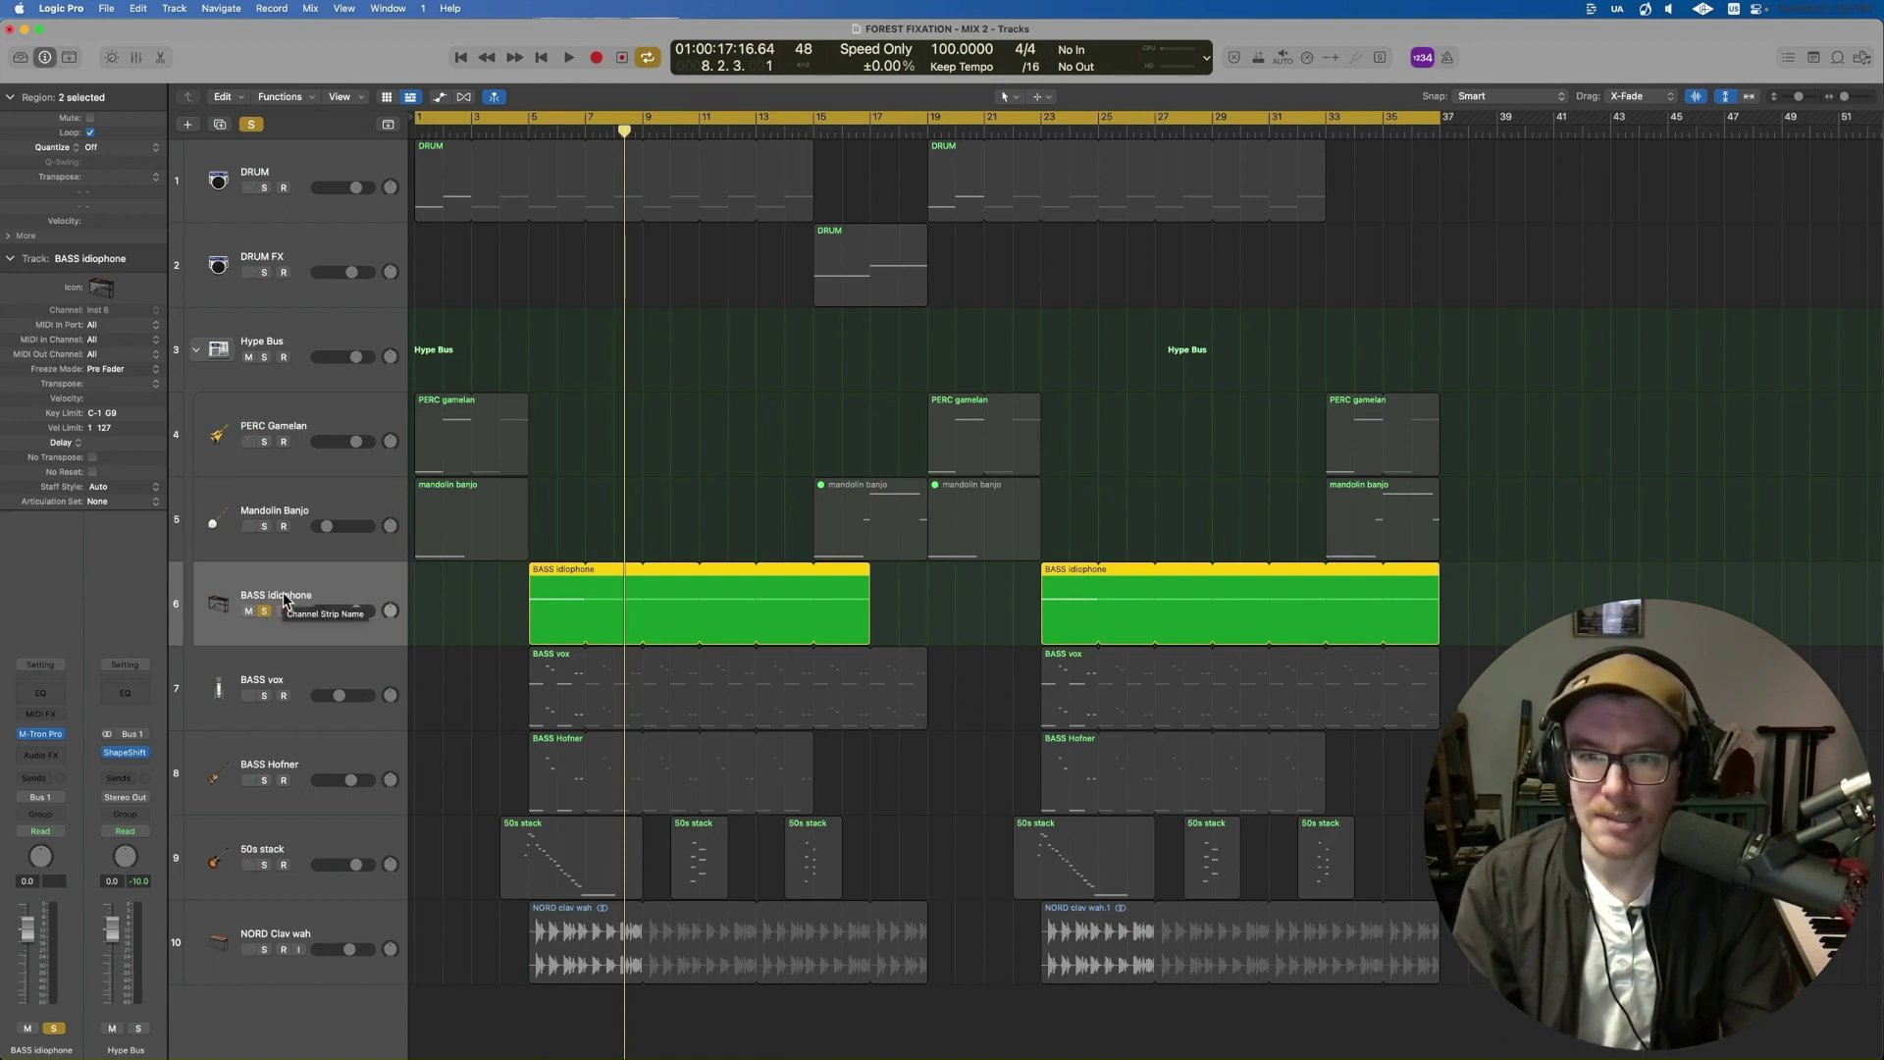
{"action": "key", "text": "space"}
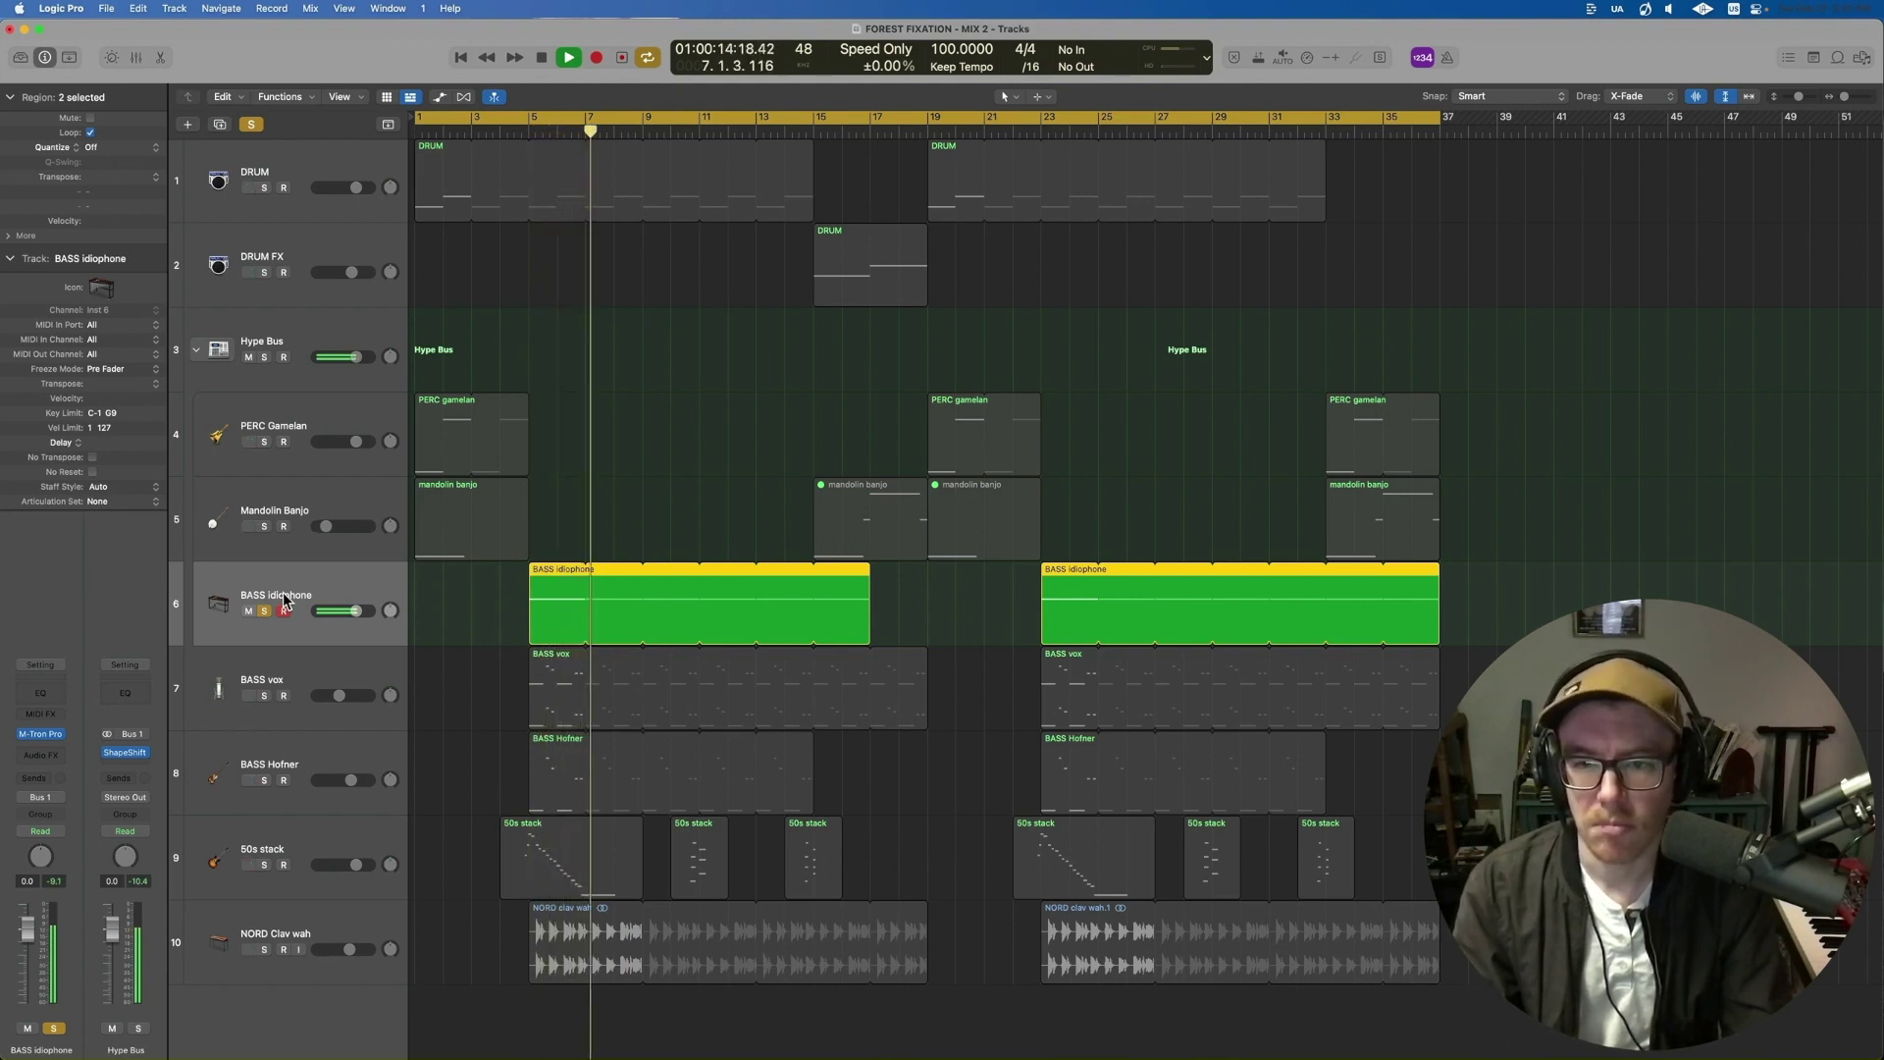
{"action": "key", "text": "space"}
{"action": "key", "text": "s"}
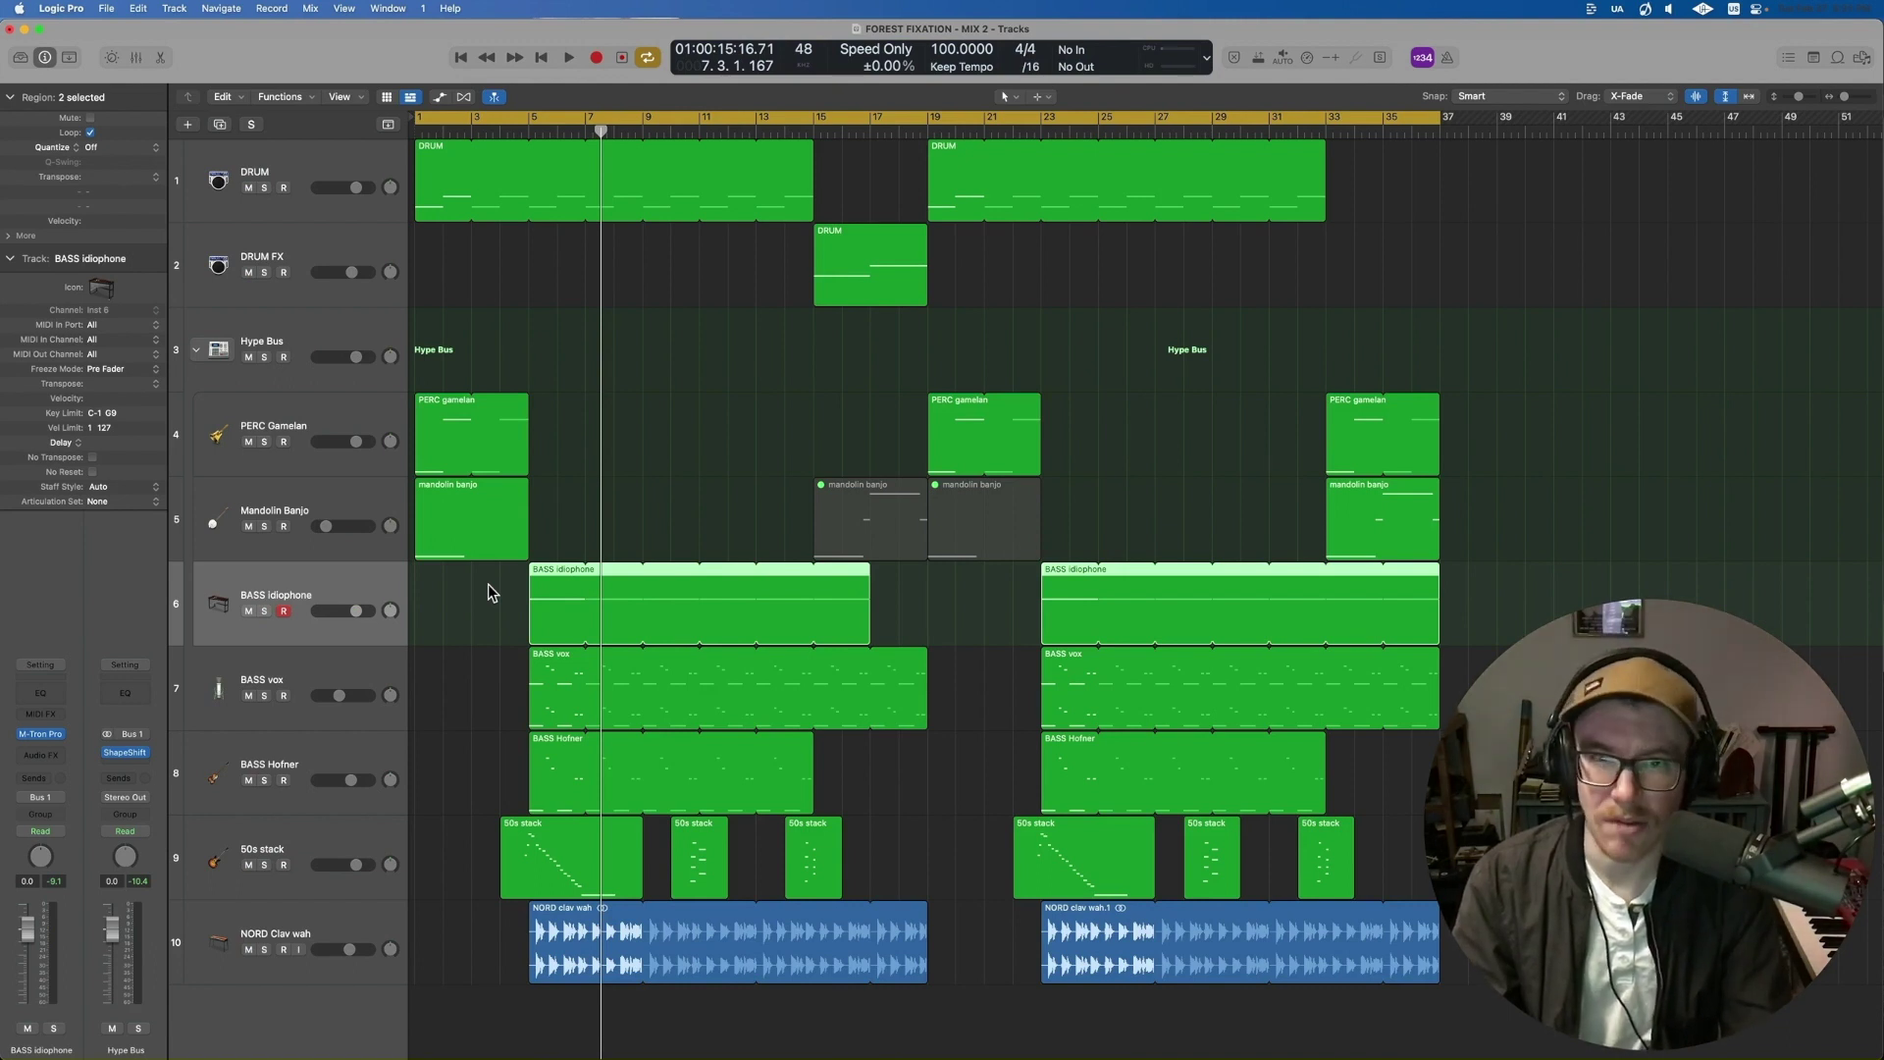
{"action": "left_click", "coordinate": [460, 665]}
{"action": "key", "text": "s"}
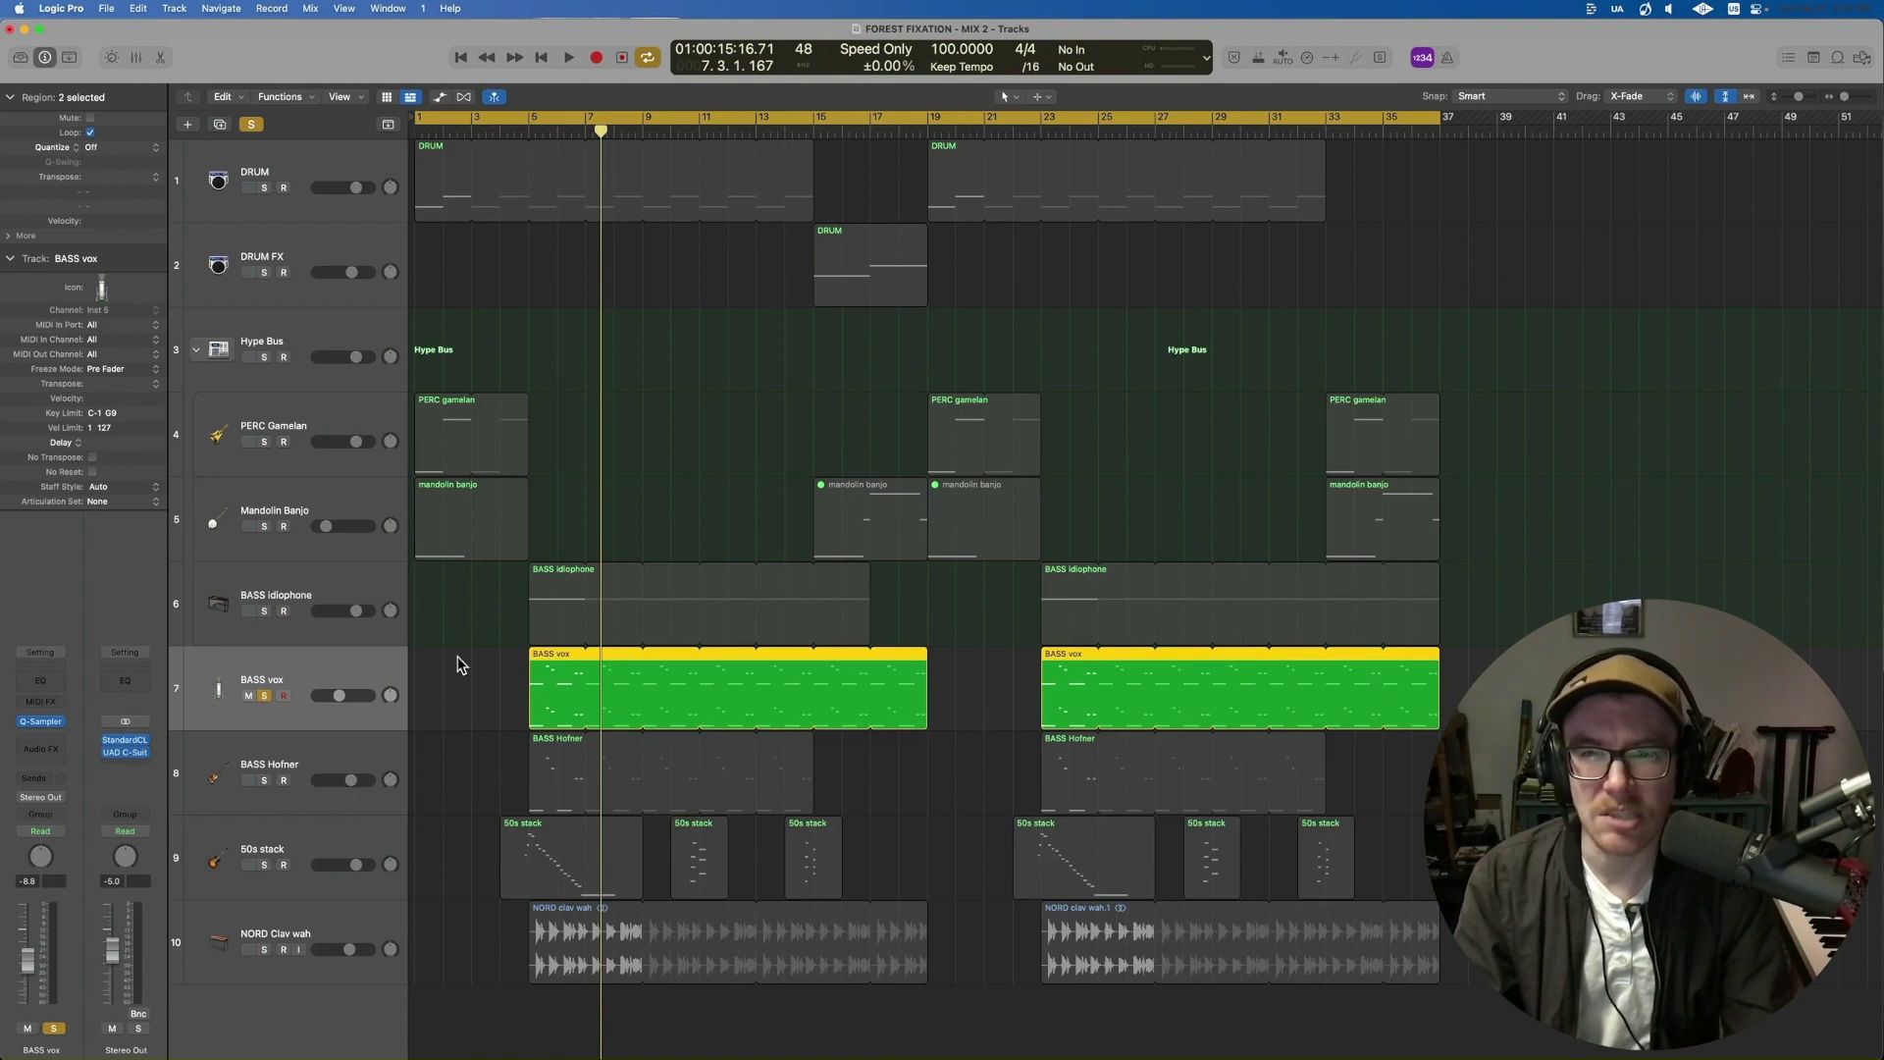
- Play the BASS vox part soloed, then switch the solo to BASS Hofner and play it
{"action": "key", "text": "space"}
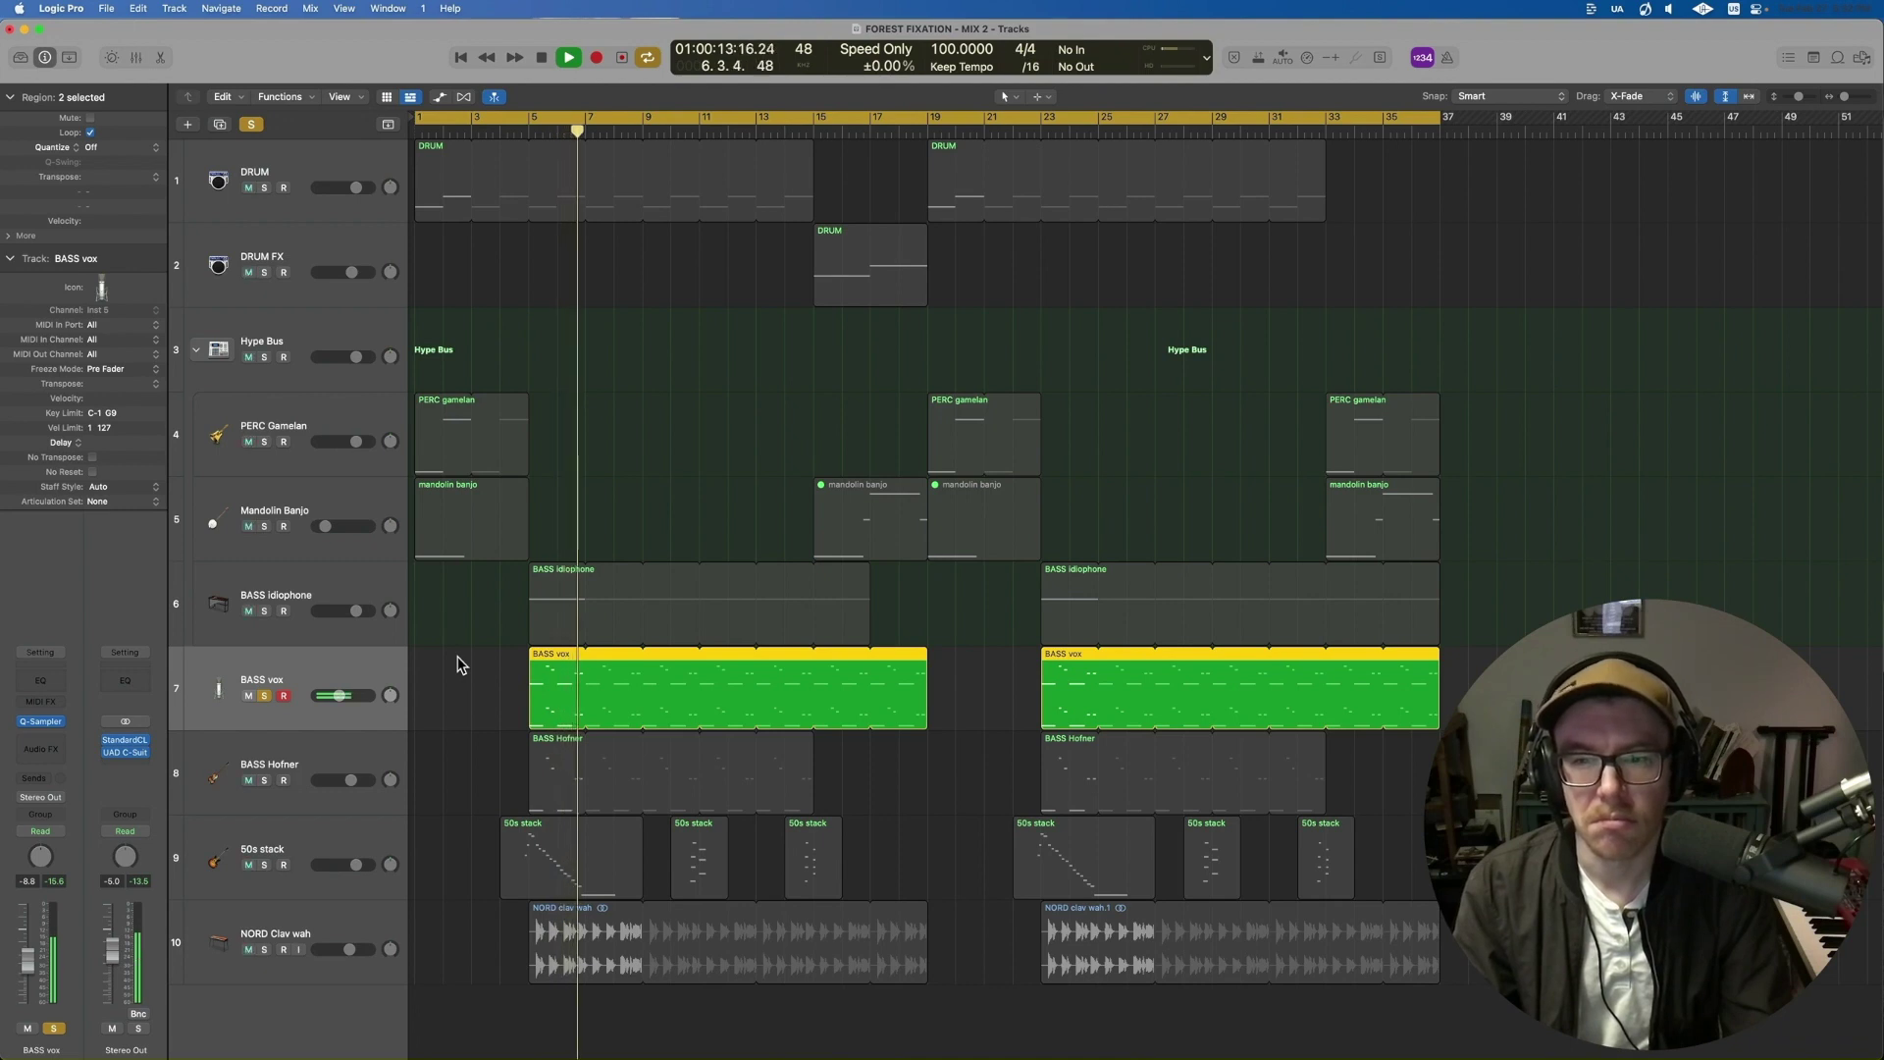
{"action": "key", "text": "space"}
{"action": "left_click", "coordinate": [458, 748]}
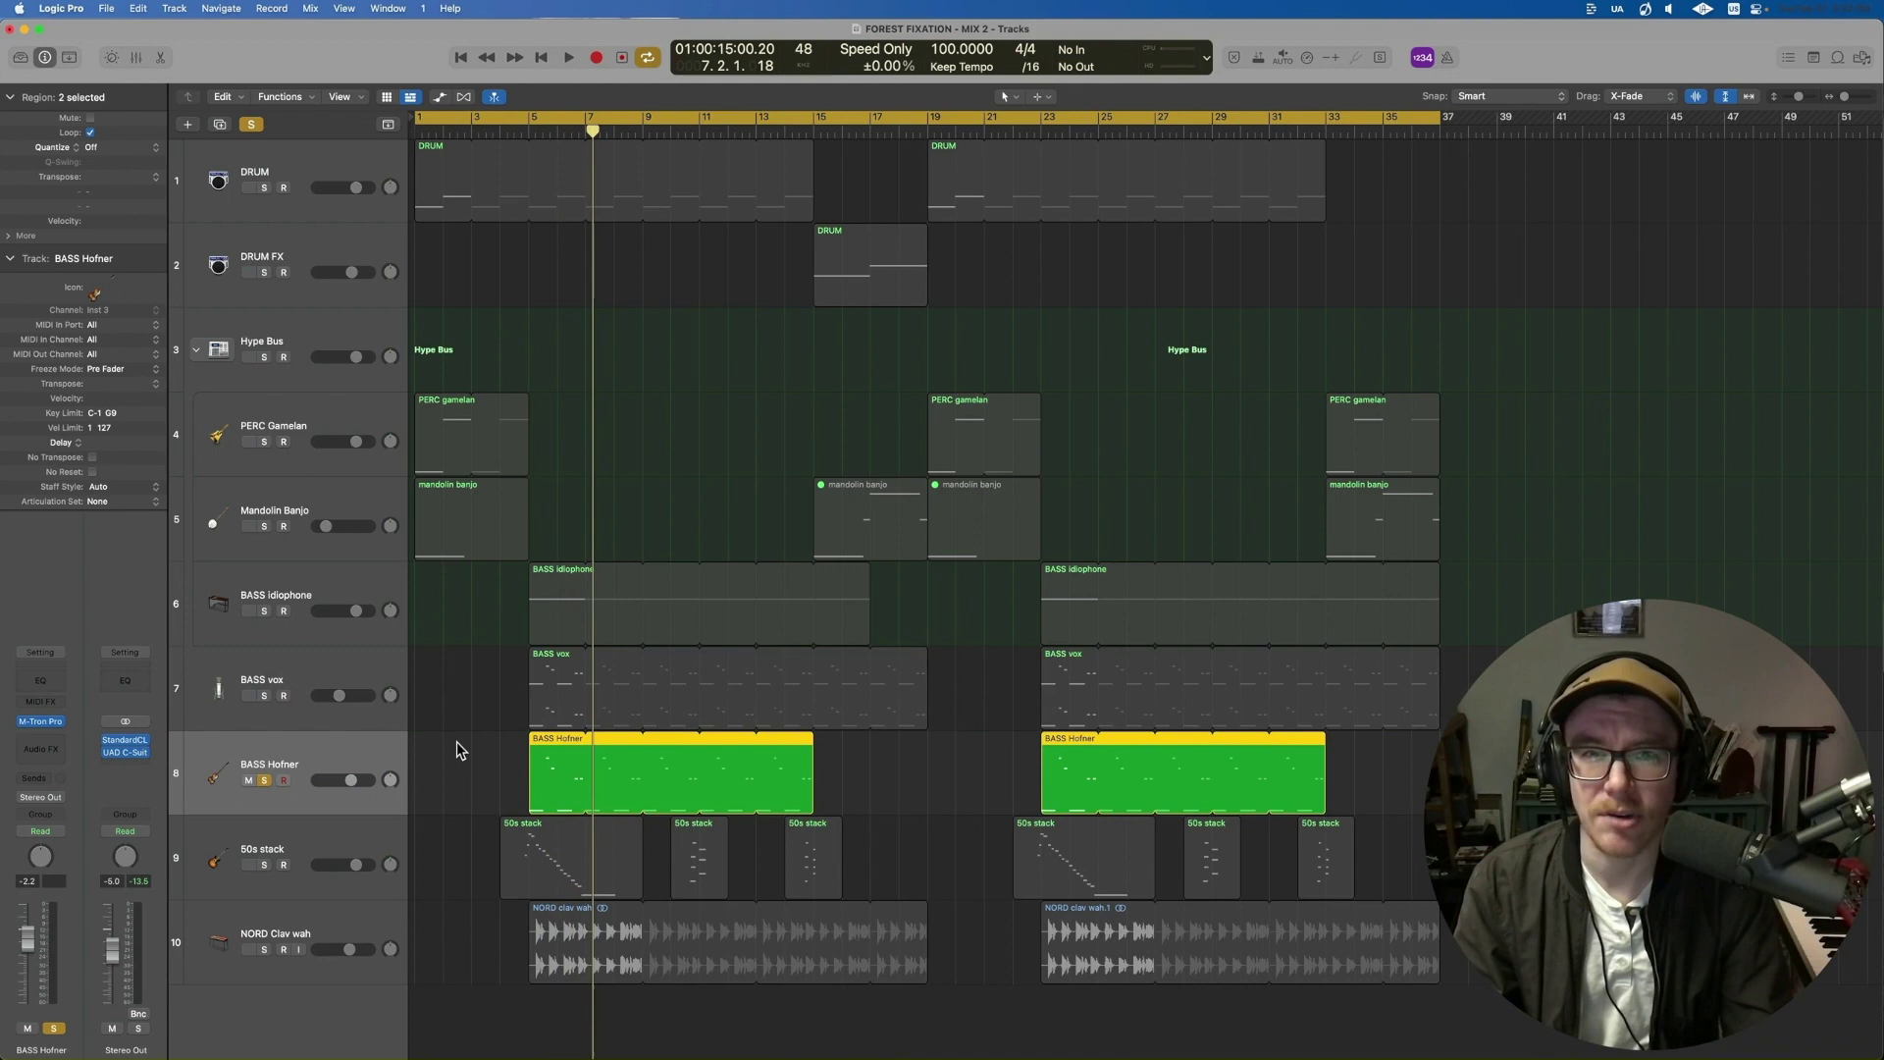
{"action": "key", "text": "space"}
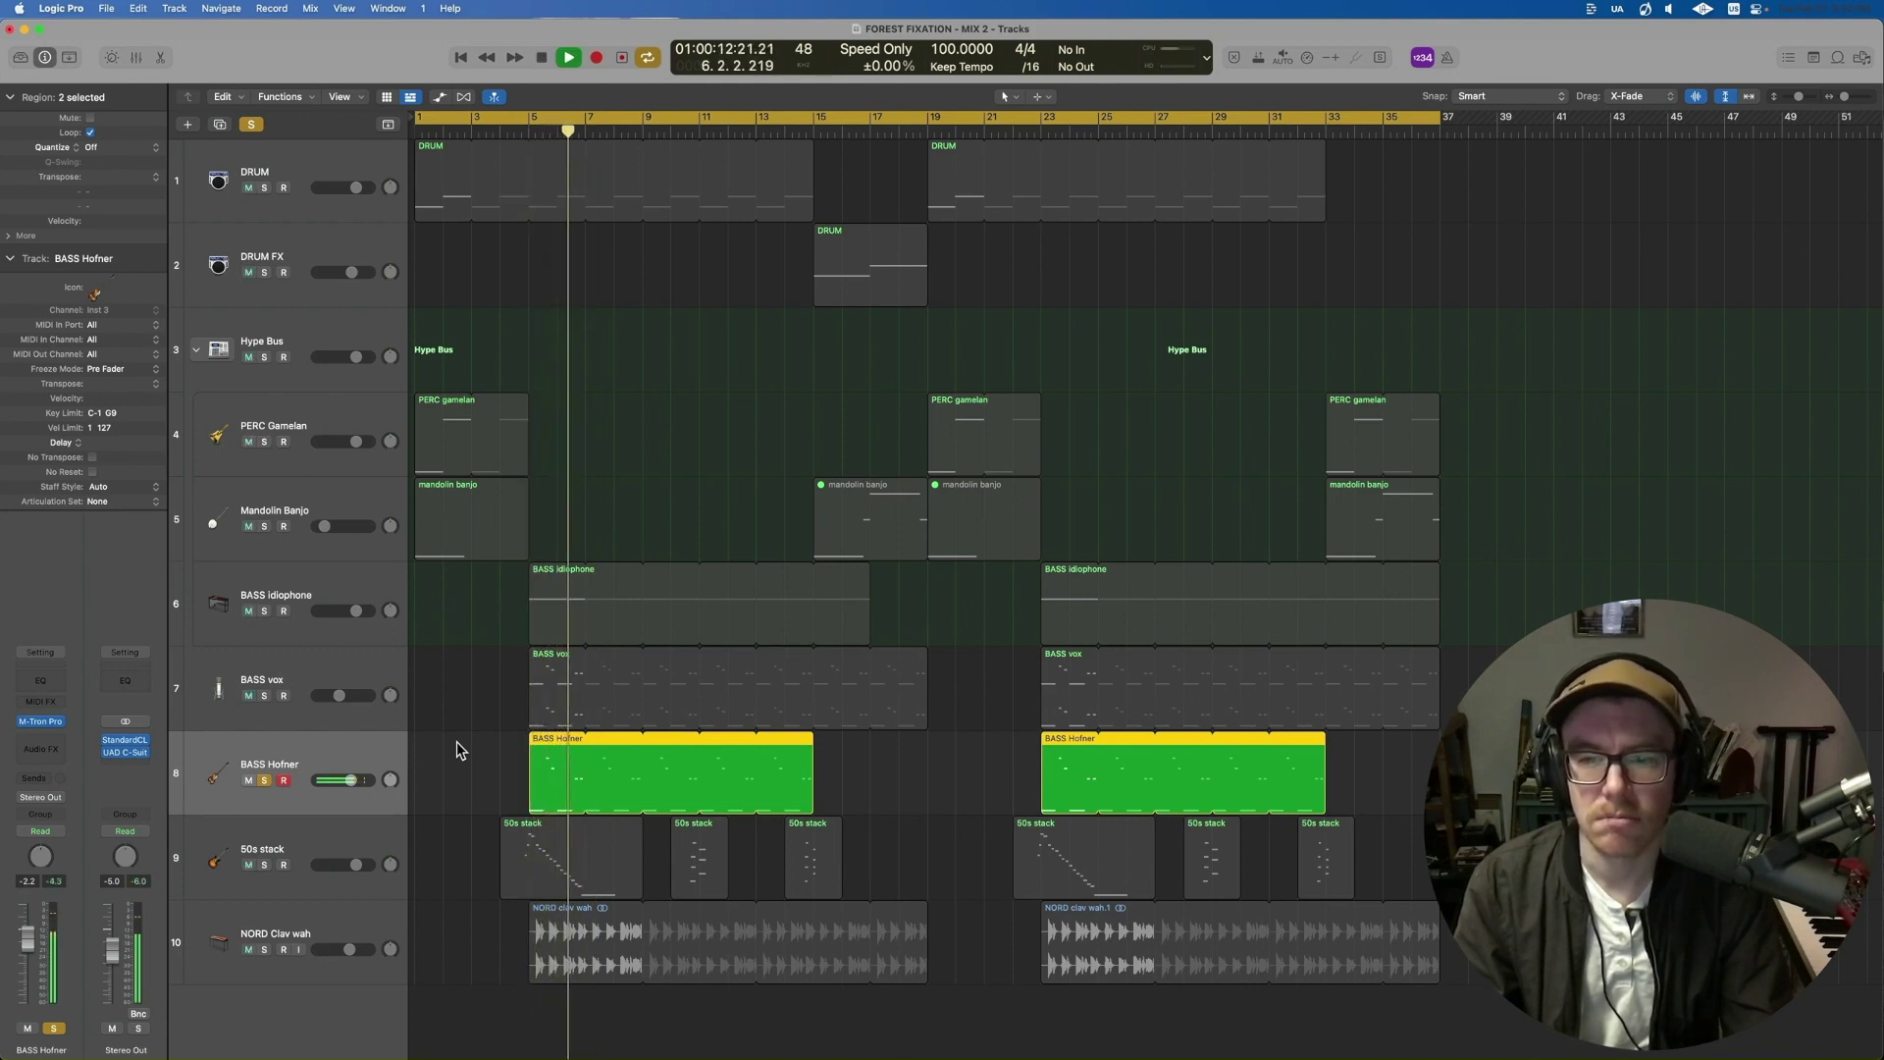
- Play all three bass tracks soloed together, then solo Mandolin Banjo alone
{"action": "key", "text": "shift+Up"}
{"action": "key", "text": "shift+Up"}
{"action": "key", "text": "space"}
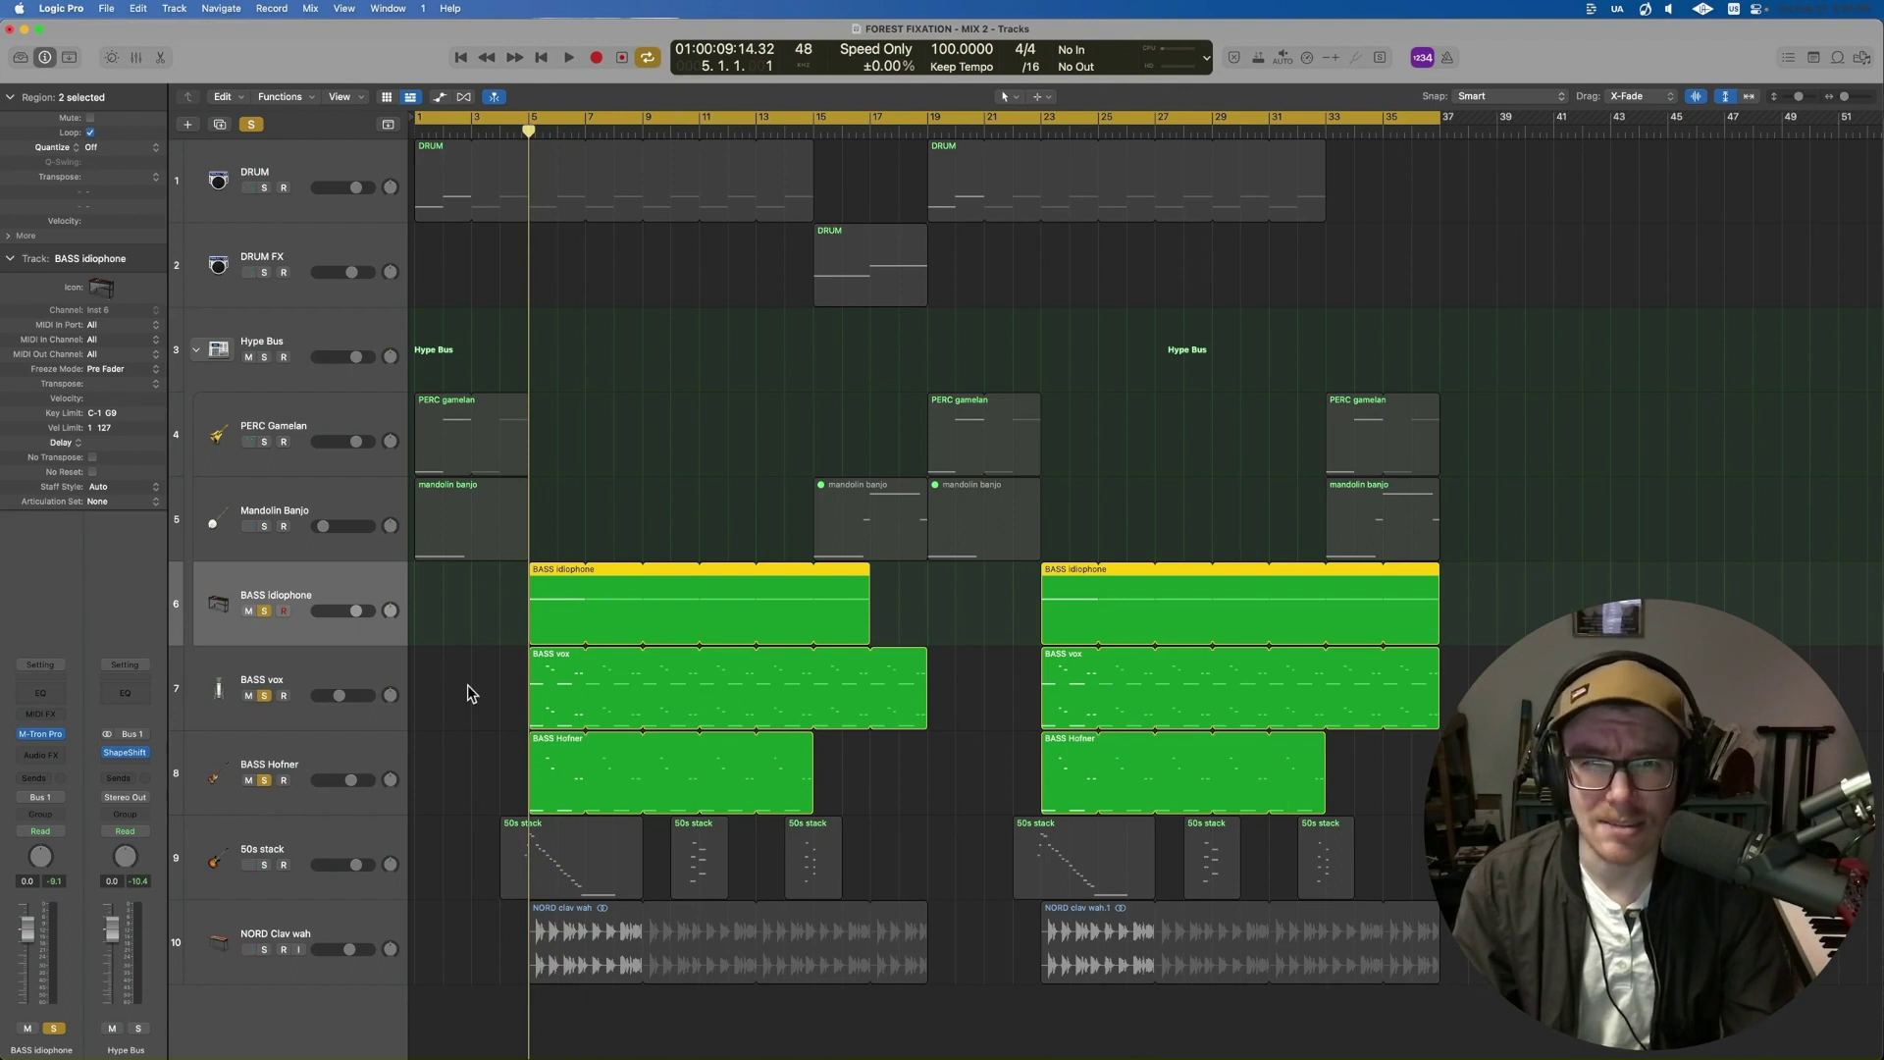
{"action": "key", "text": "space"}
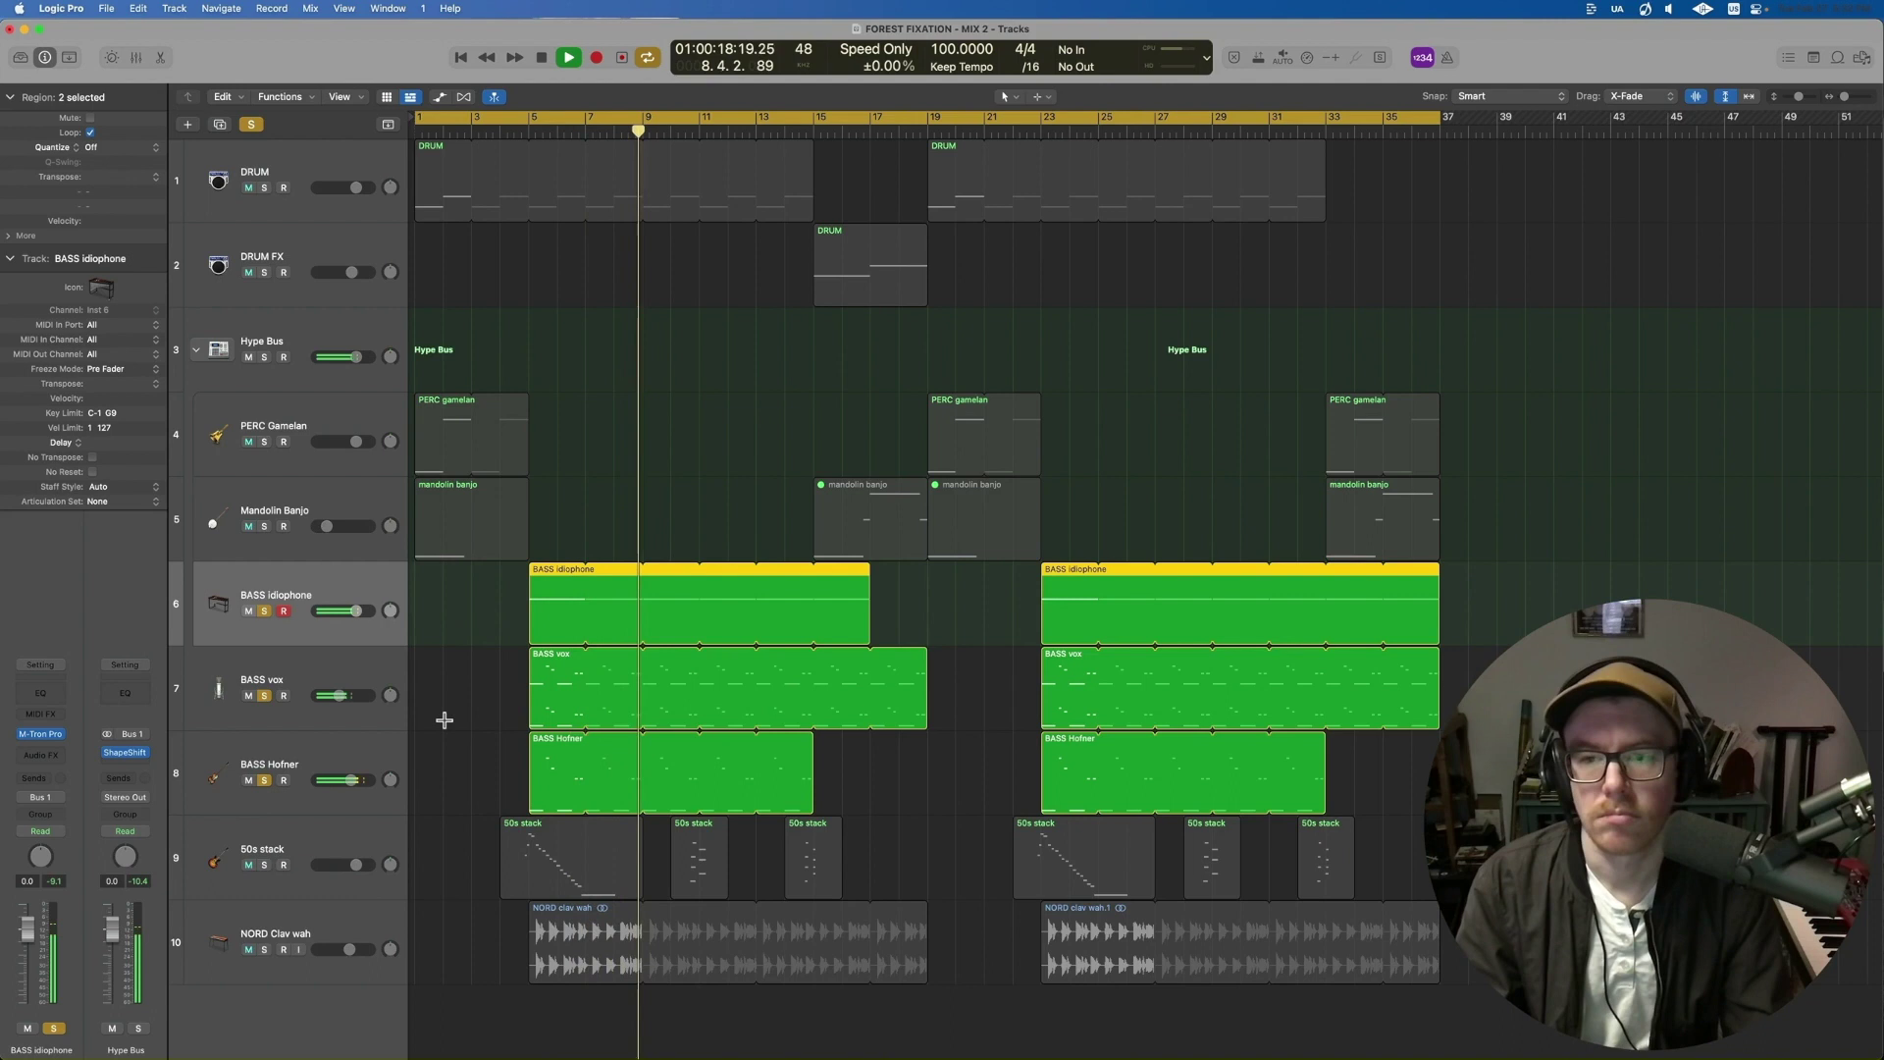
{"action": "key", "text": "space"}
{"action": "left_click", "coordinate": [557, 497]}
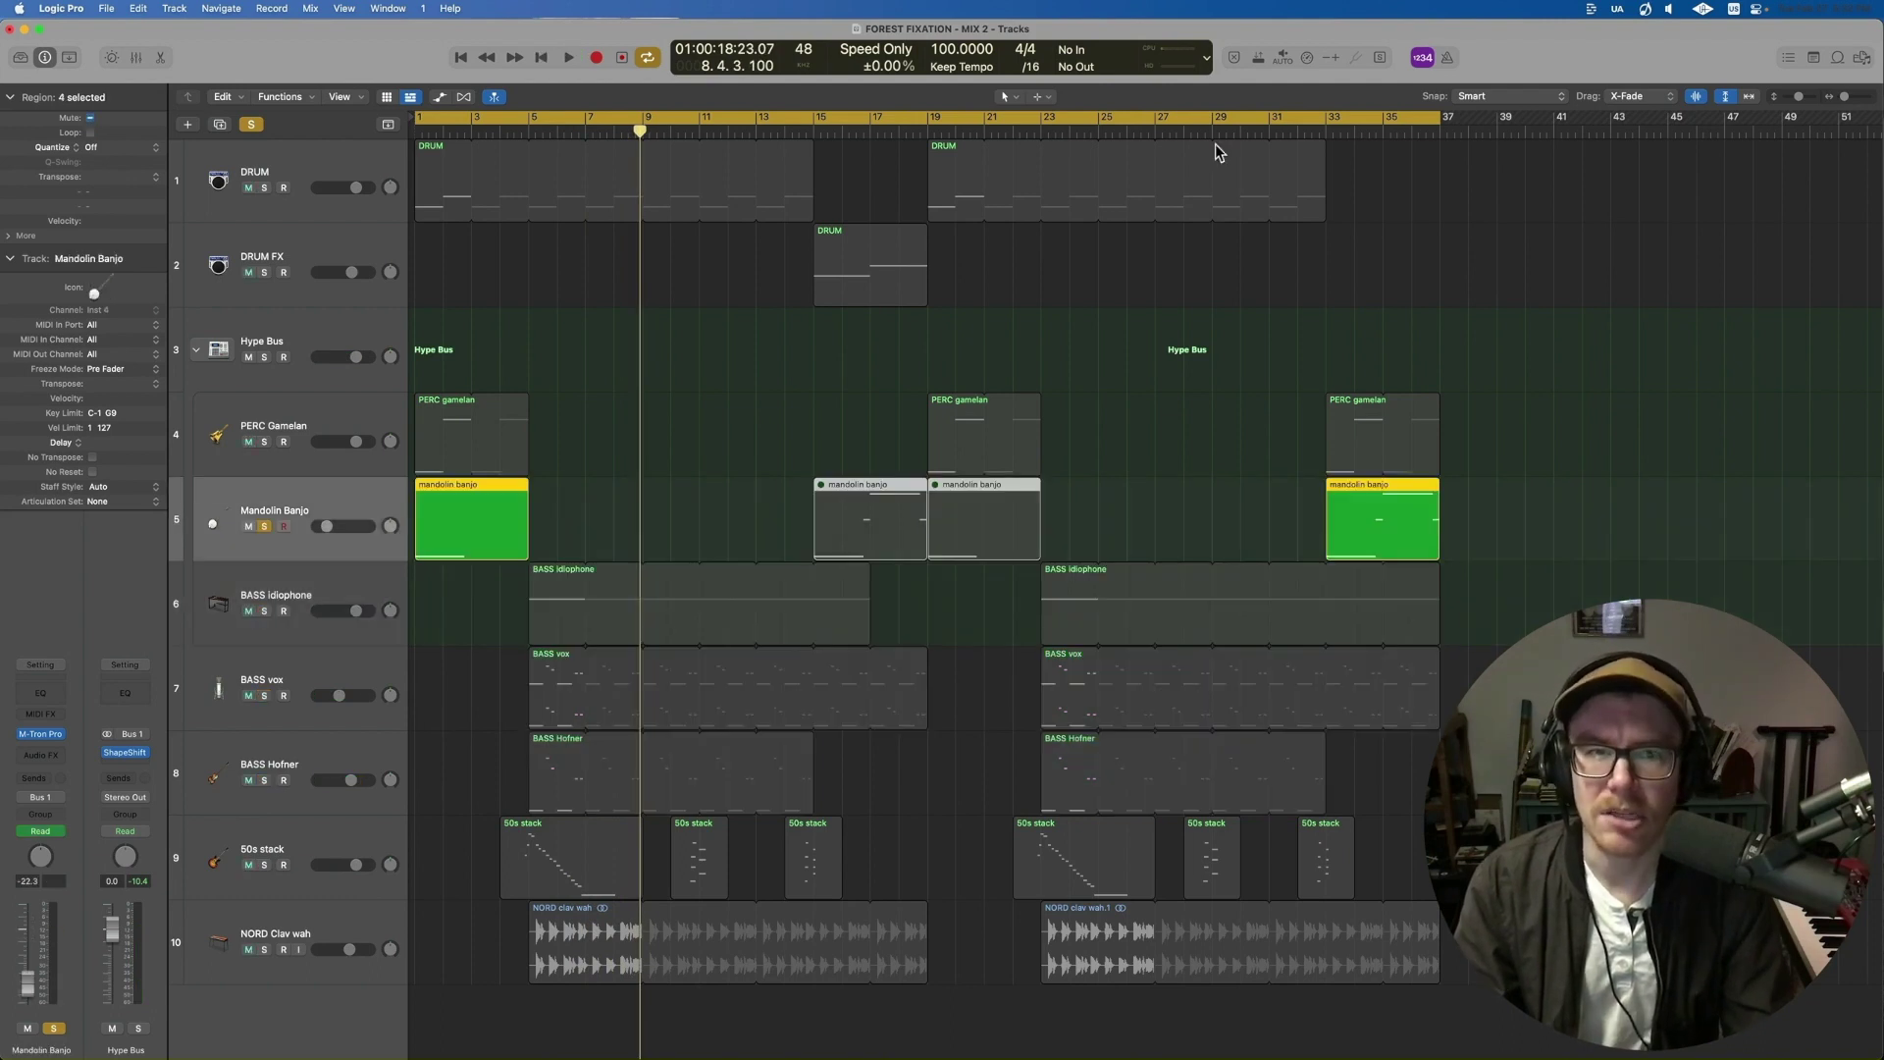
{"action": "left_click", "coordinate": [1328, 122]}
{"action": "key", "text": "space"}
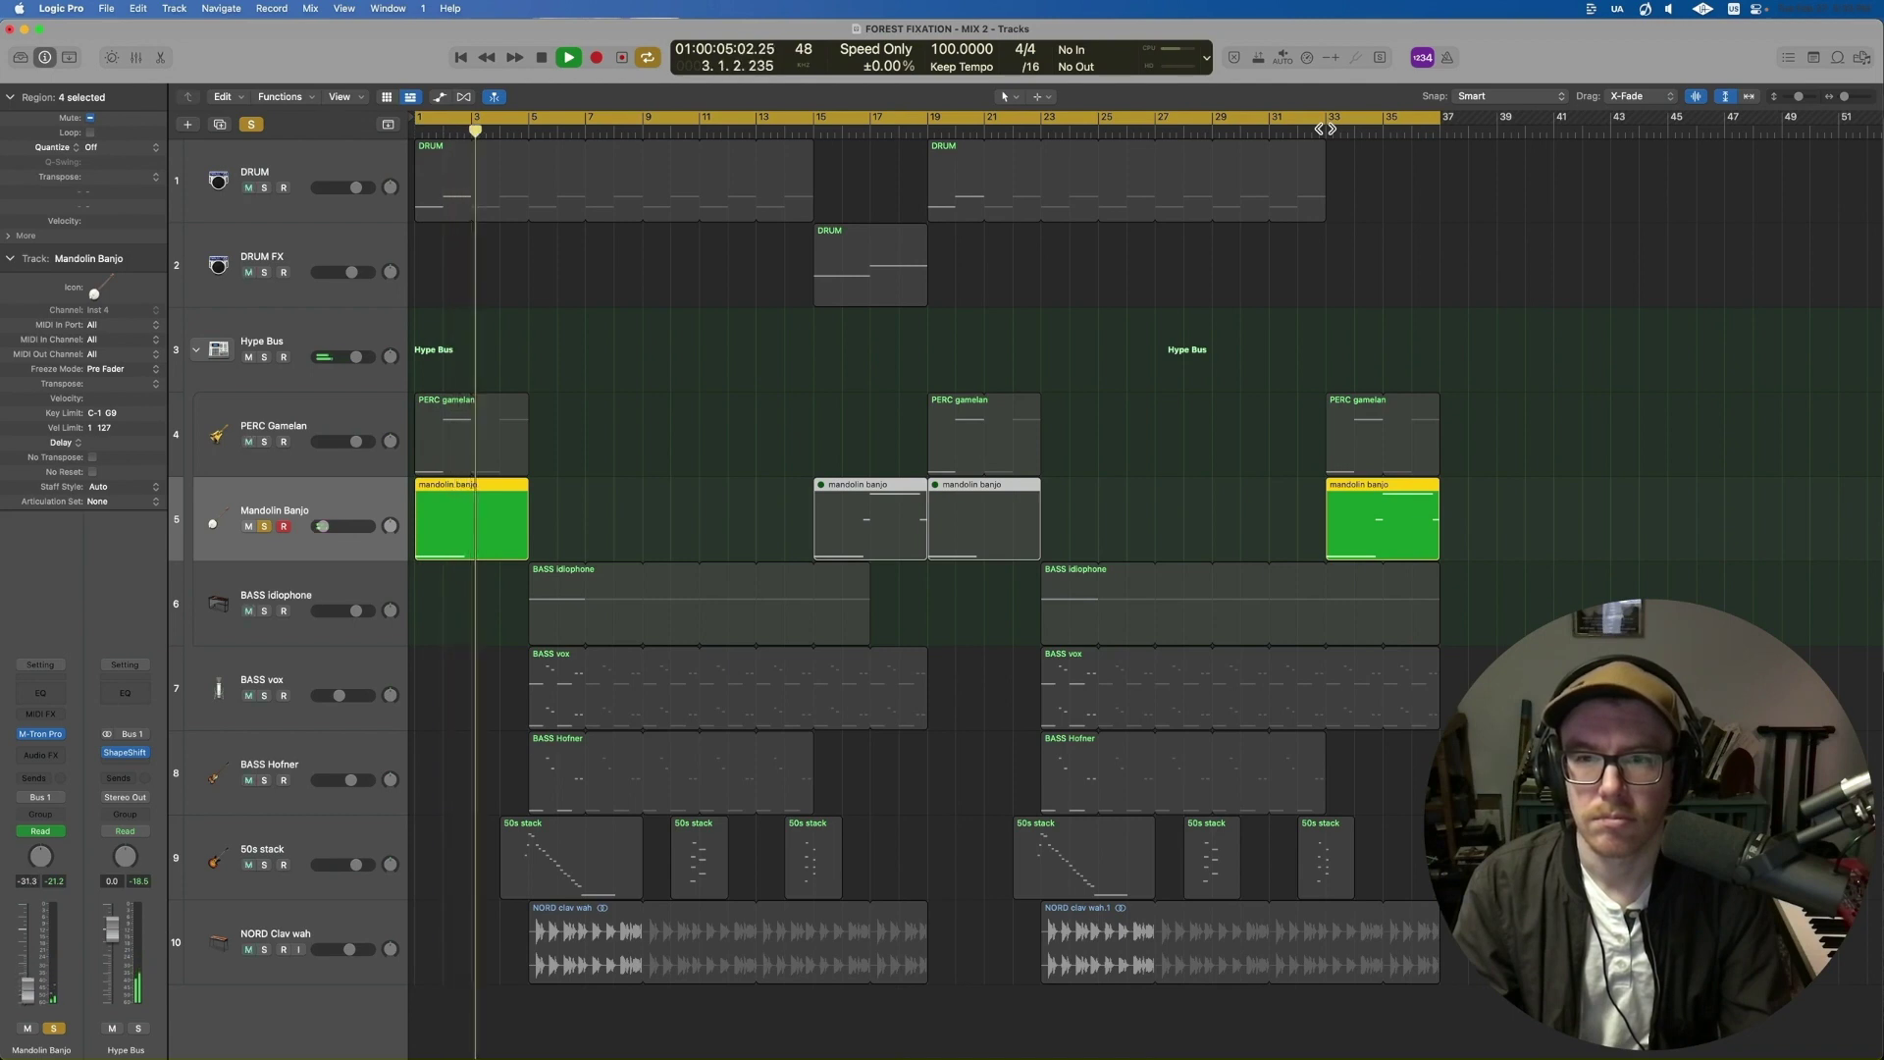
{"action": "key", "text": "space"}
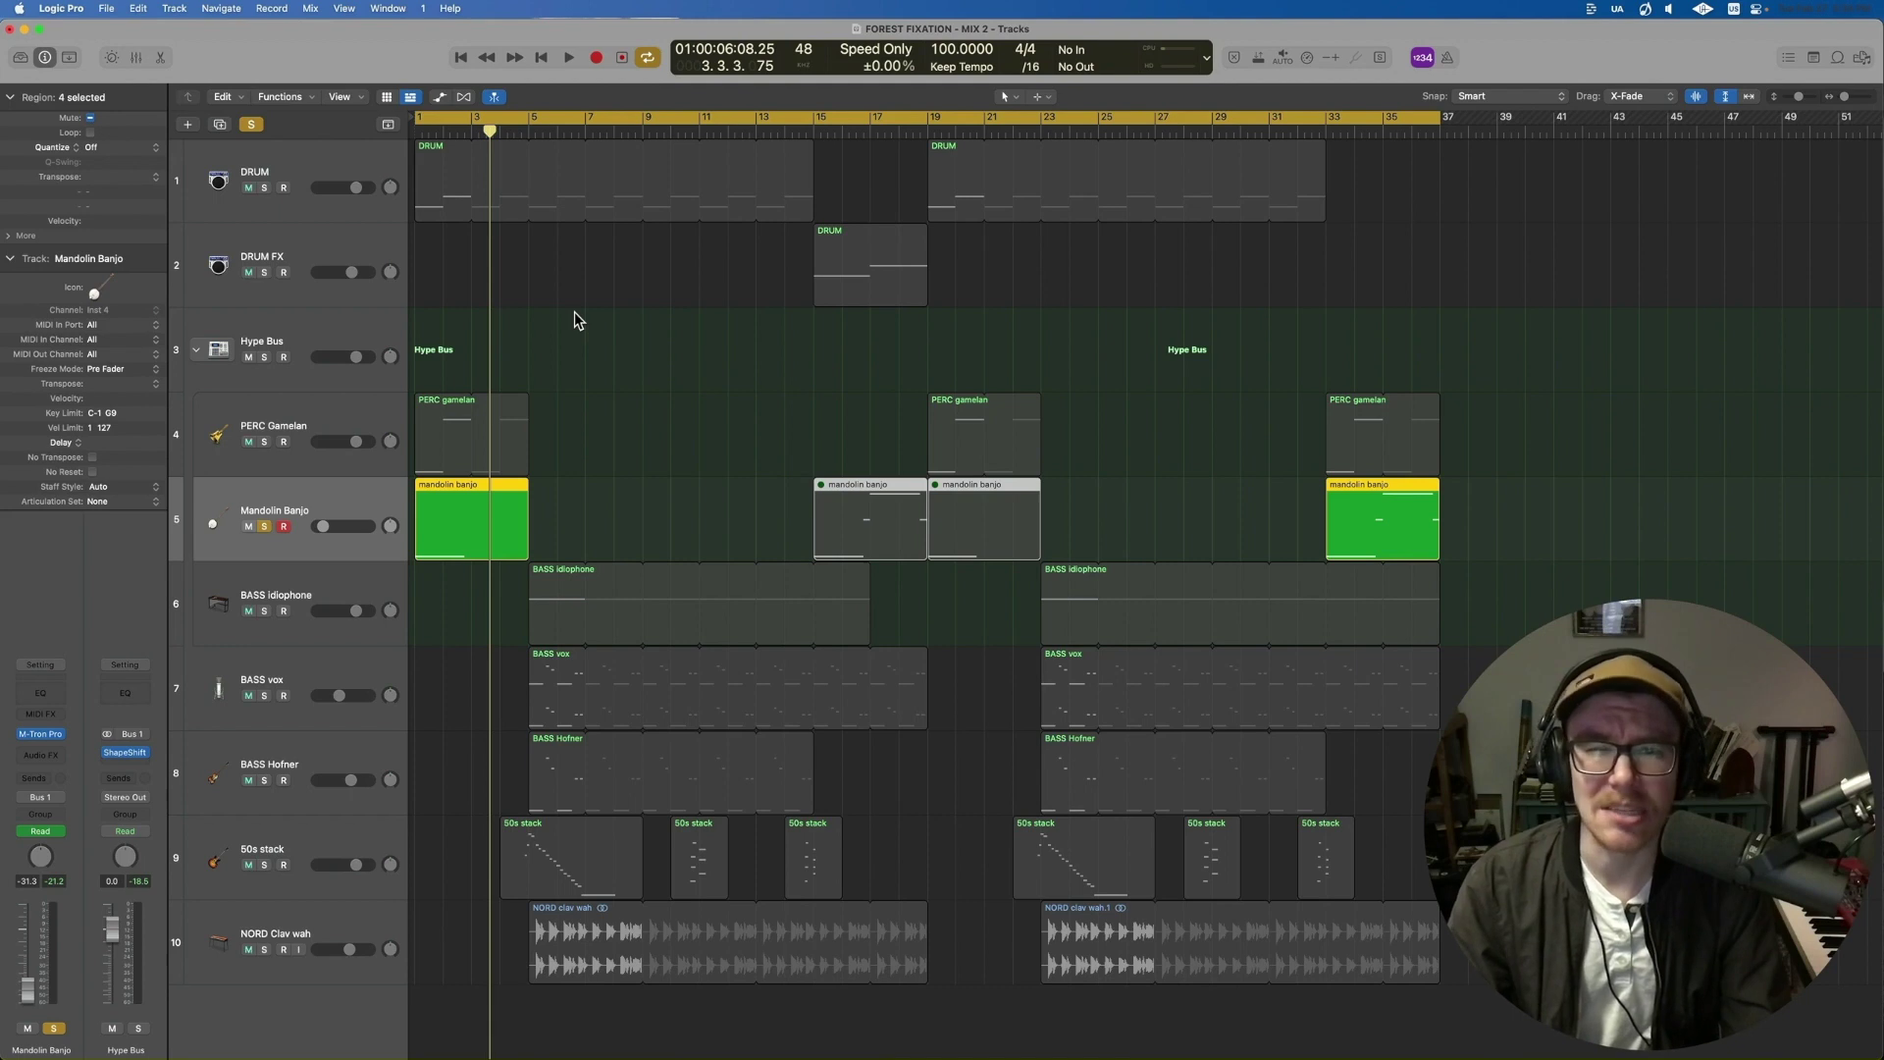
- Play the 50s stack track soloed, stopping at bar 12, then solo both NORD Clav wah regions
{"action": "left_click", "coordinate": [429, 835]}
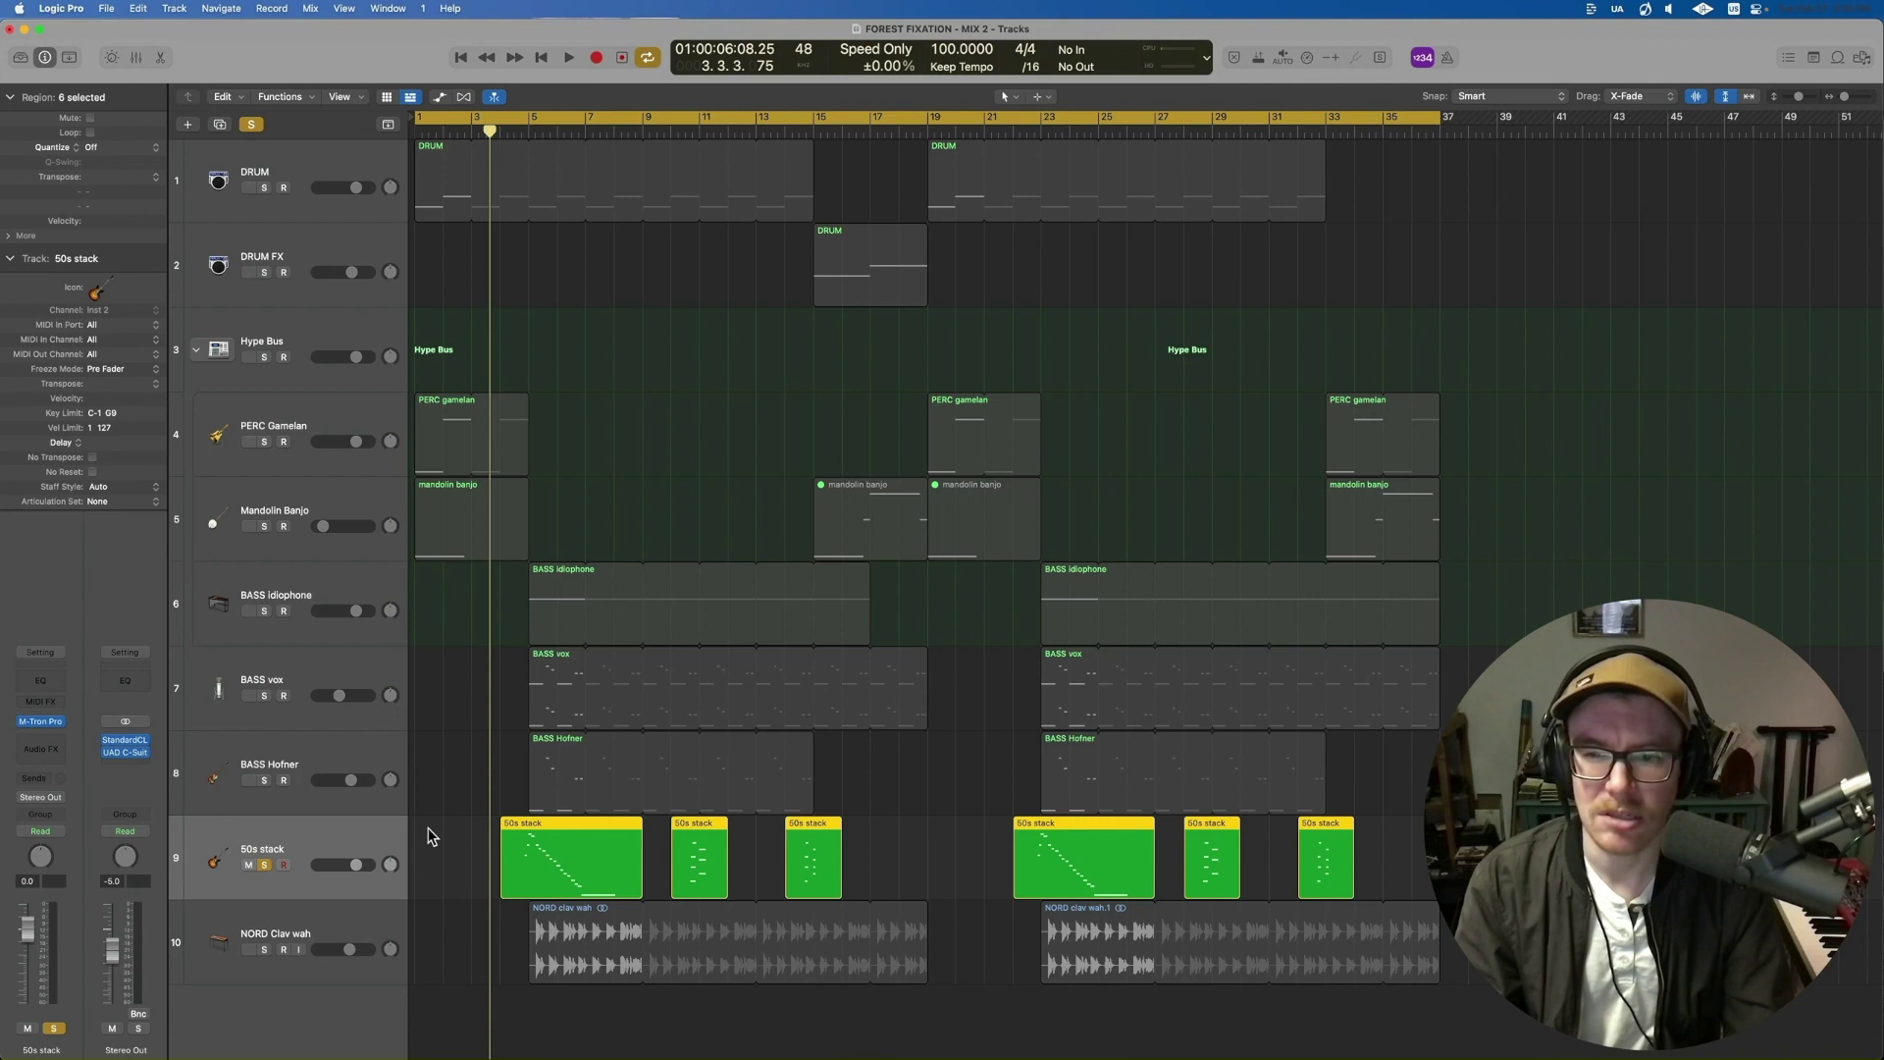
{"action": "key", "text": "space"}
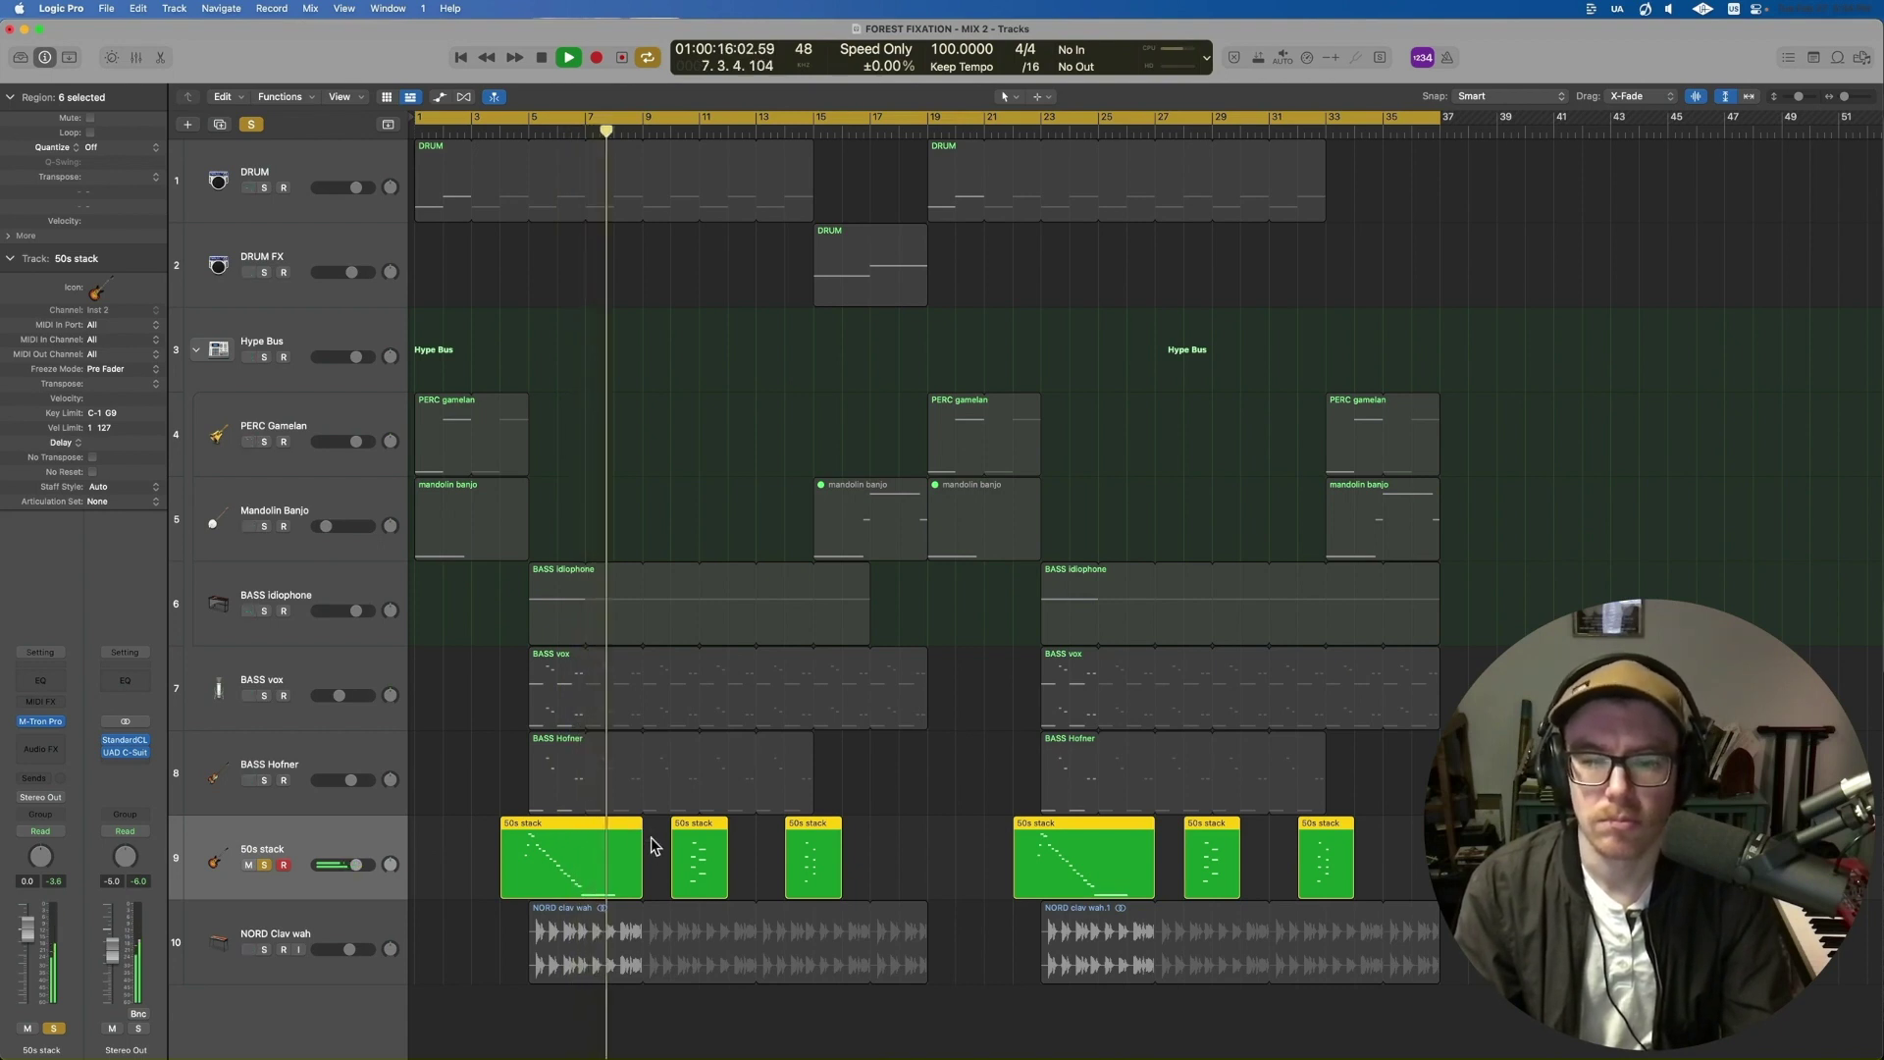
{"action": "left_click", "coordinate": [676, 841]}
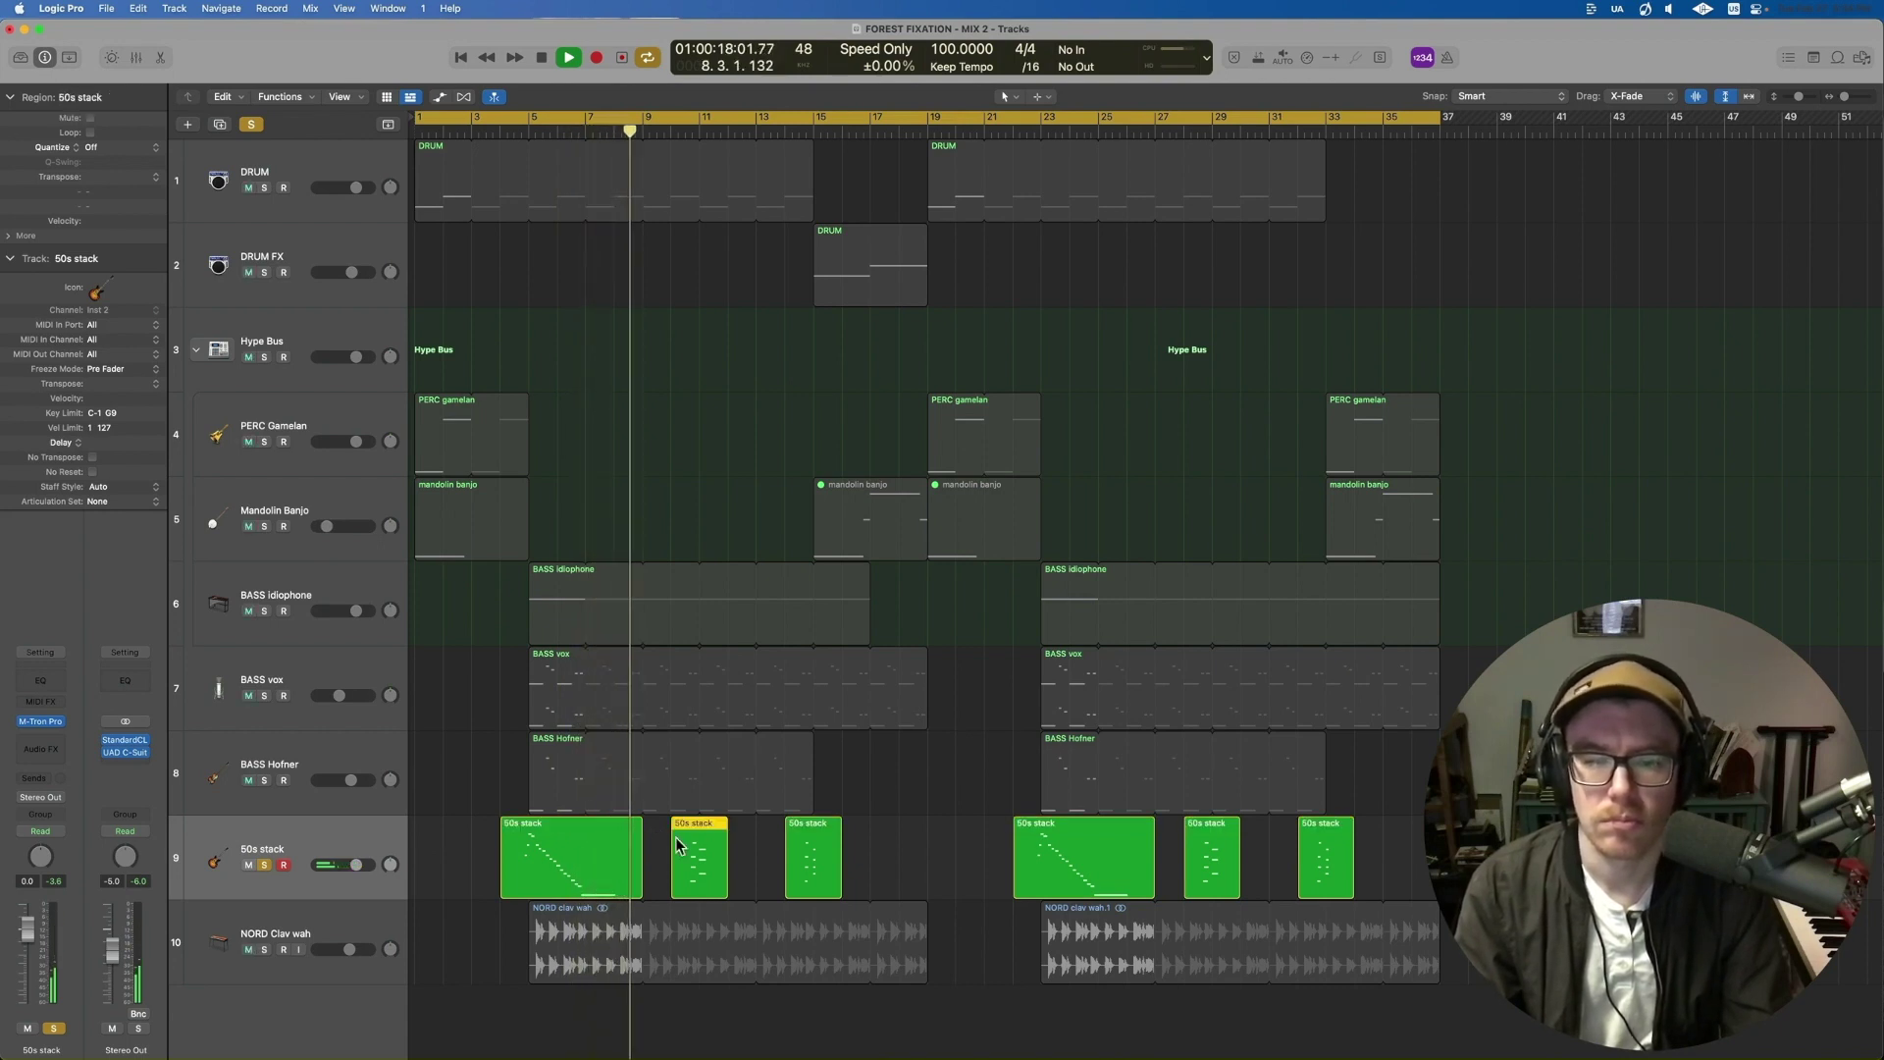
{"action": "key", "text": "space"}
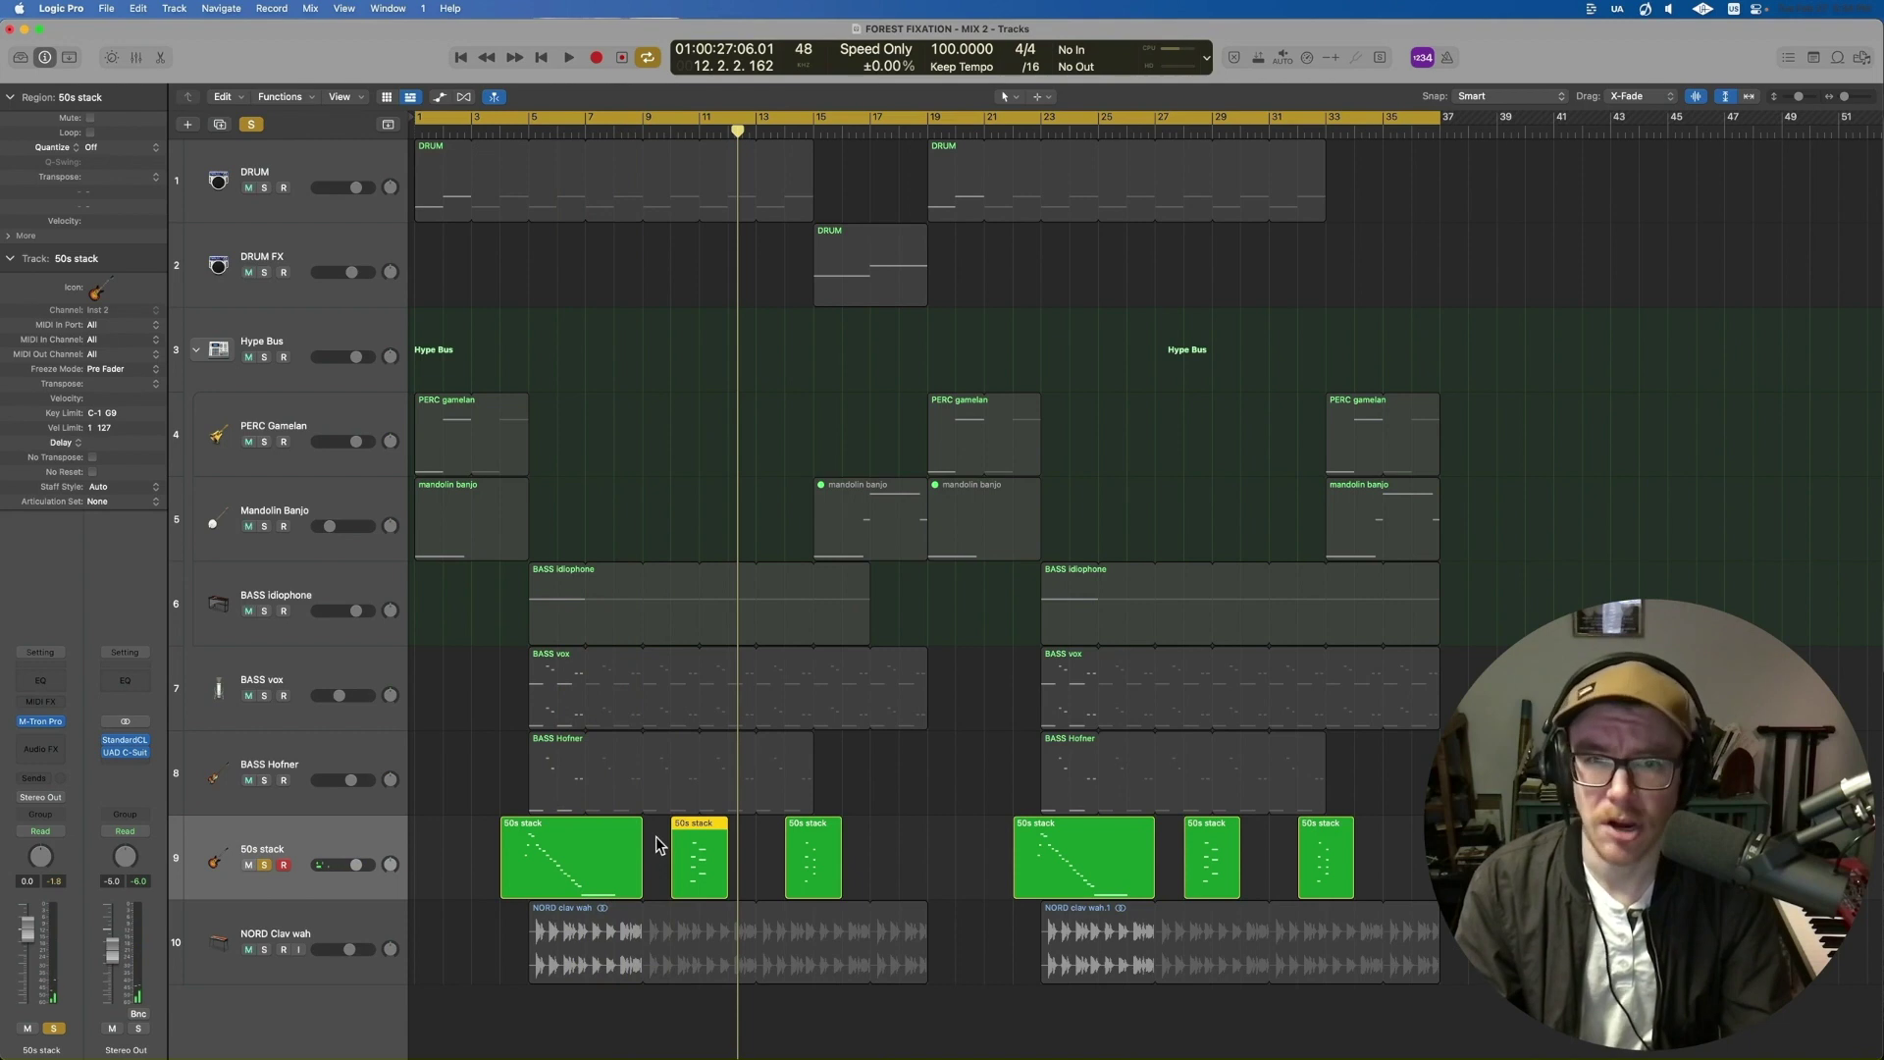
{"action": "left_click", "coordinate": [422, 937]}
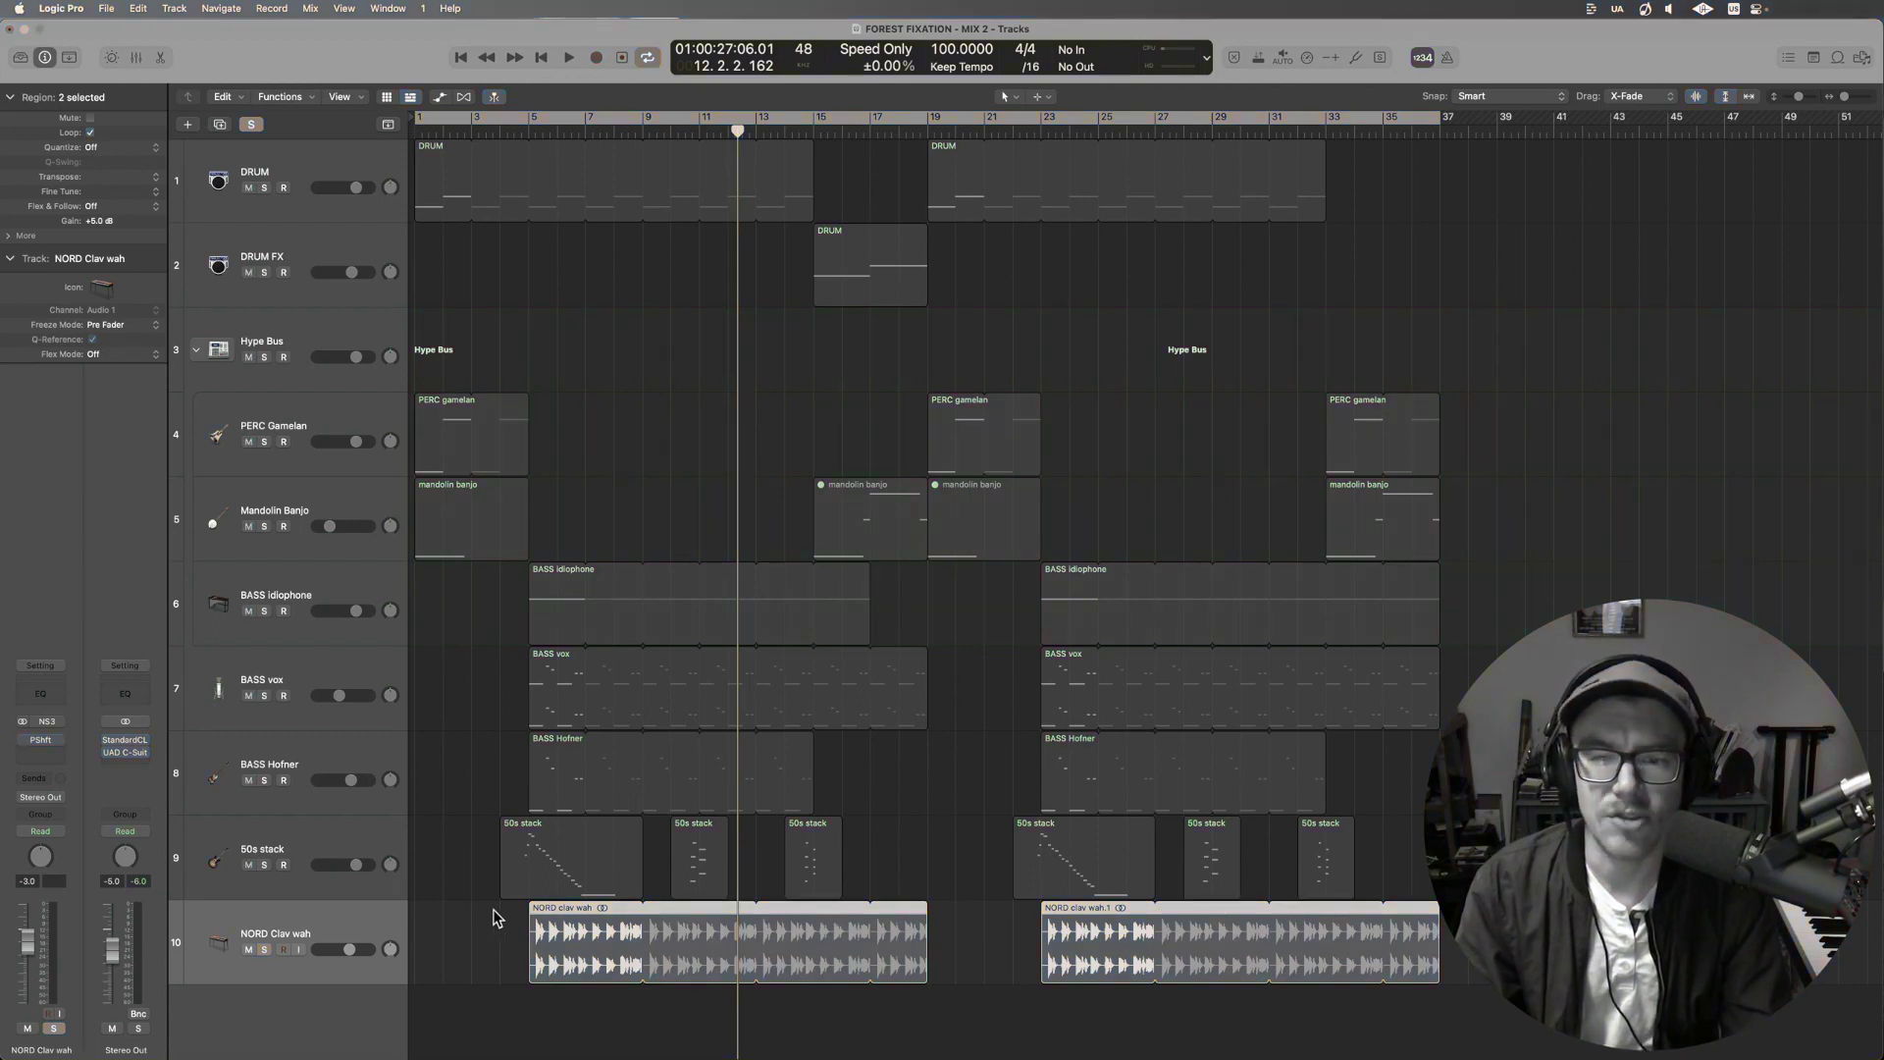
- Play NORD Clav wah soloed with its Pitch Shifter open at 10 cents and 69% mix
{"action": "key", "text": "shift+space"}
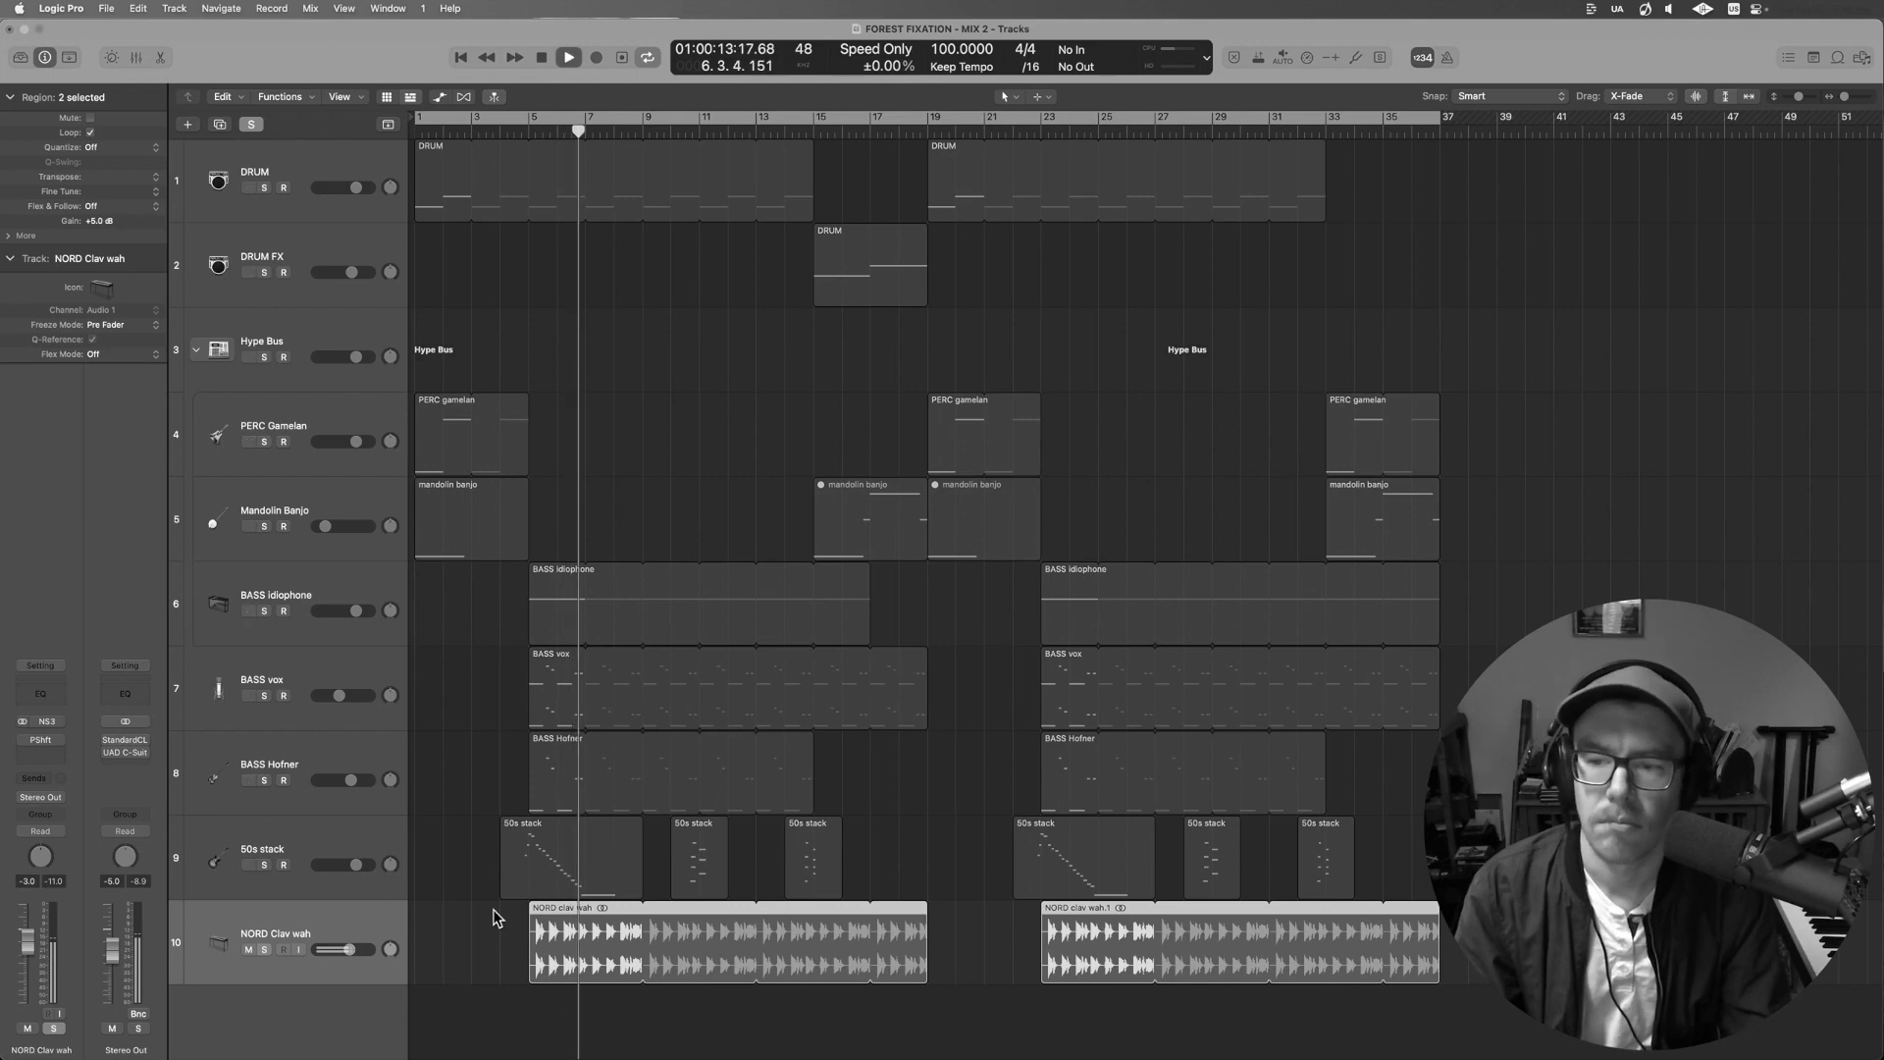
{"action": "key", "text": "space"}
{"action": "key", "text": "v"}
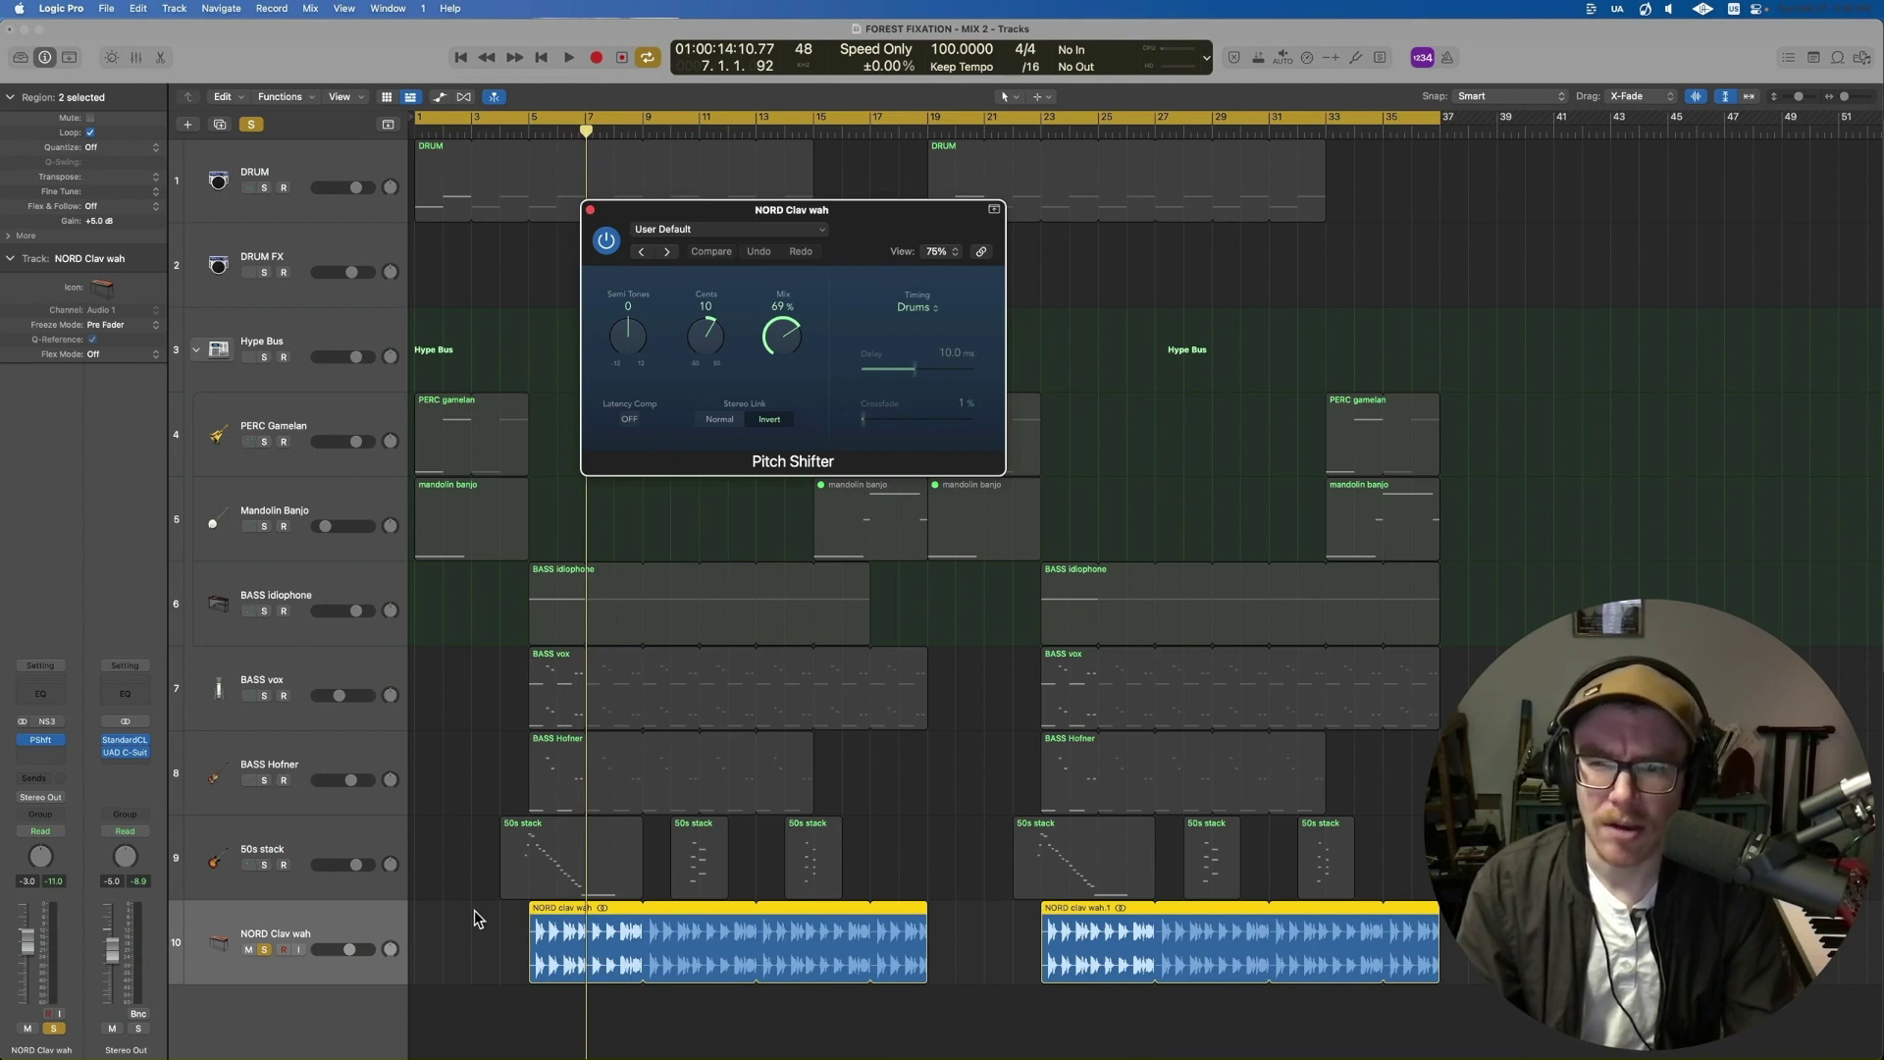
{"action": "key", "text": "space"}
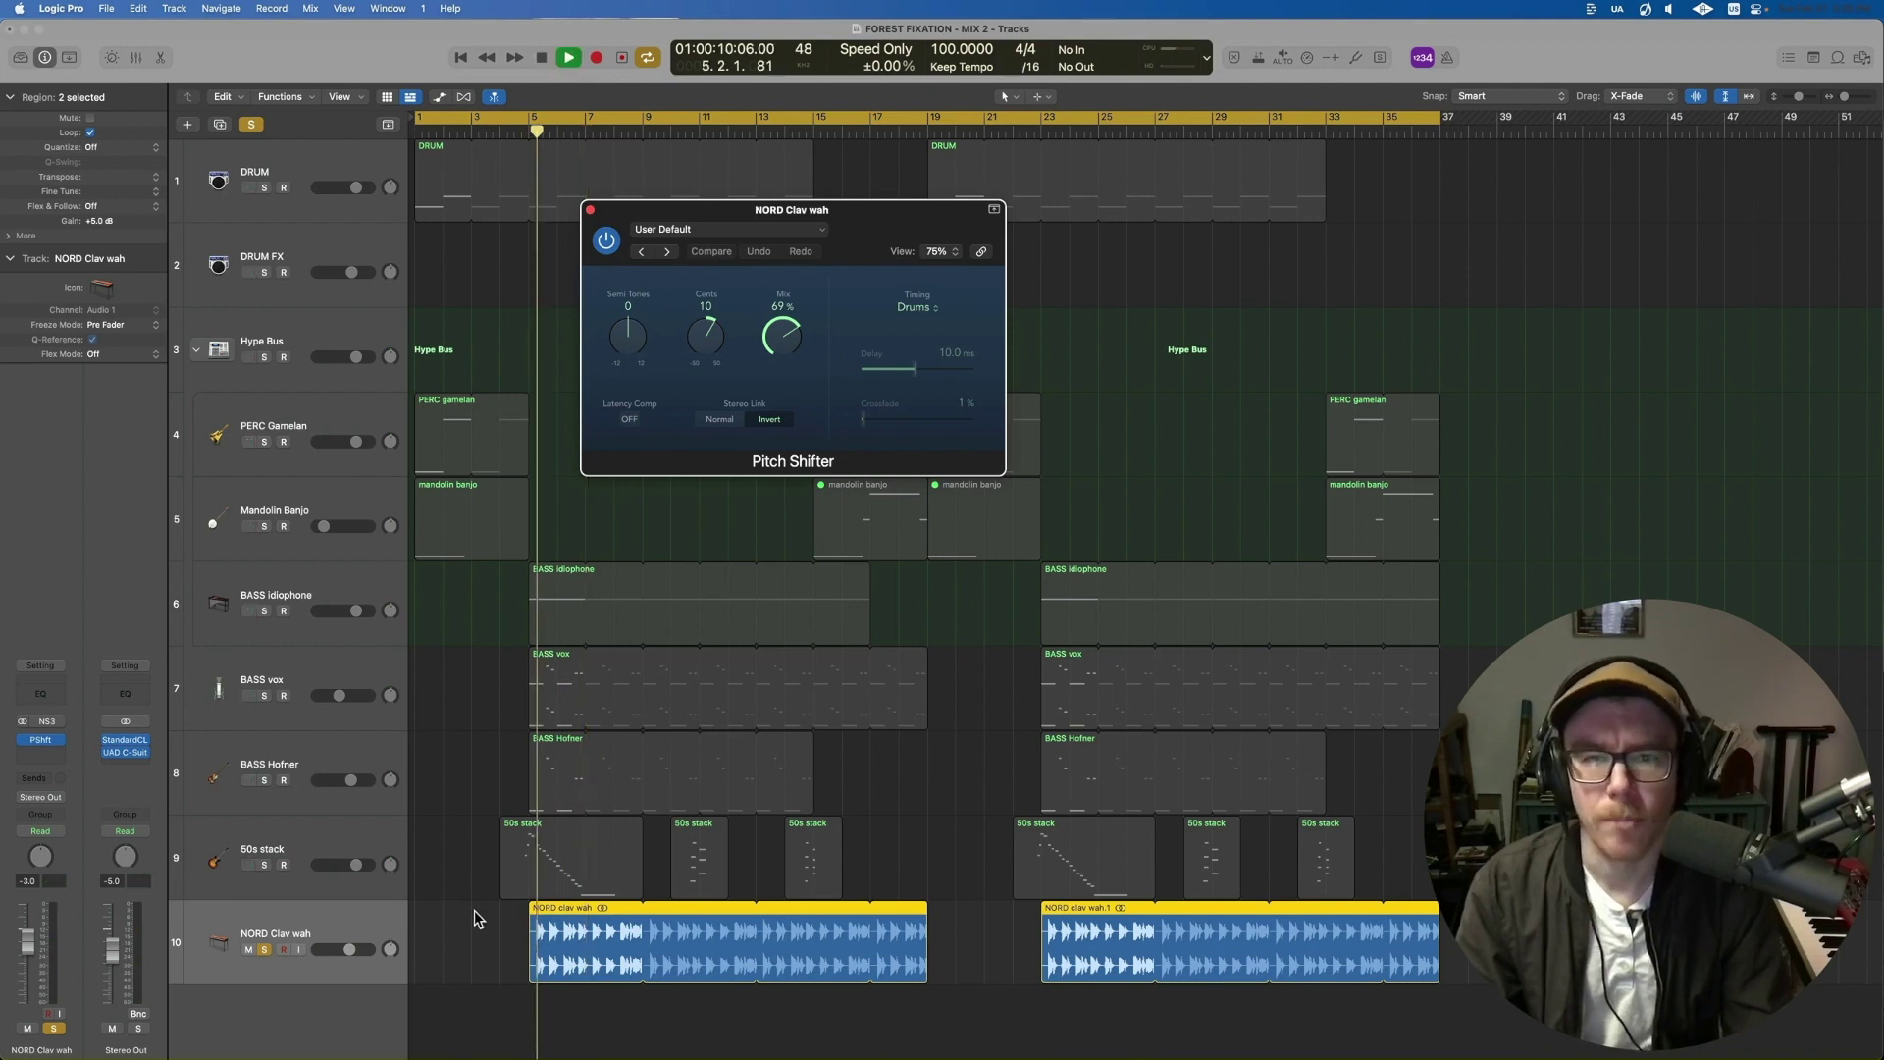